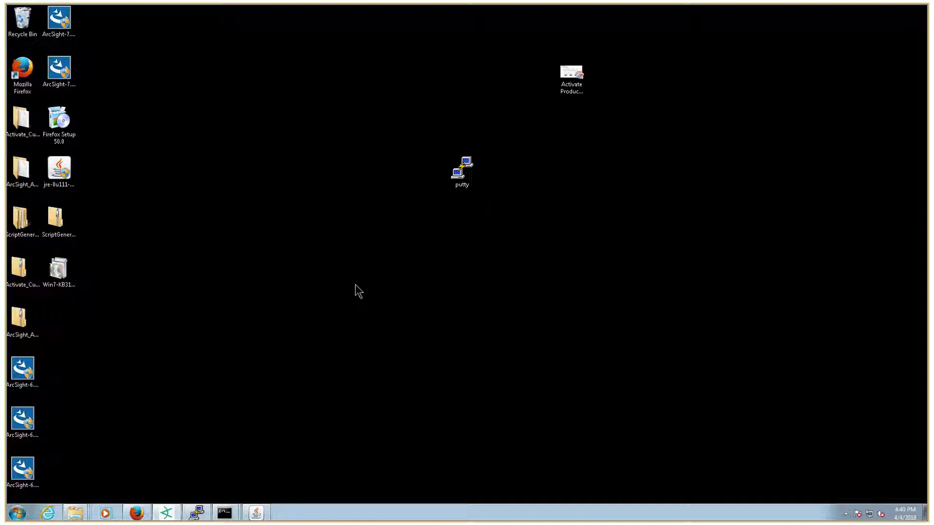
Step: Copy the T-P-Template package from Activate Package Templates into admin's Packages
{"action": "left_click", "coordinate": [147, 513]}
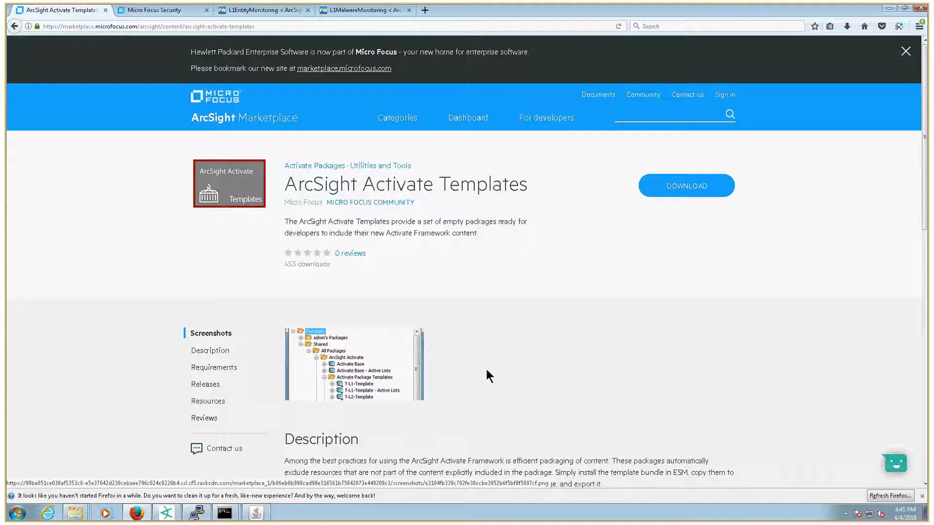
{"action": "left_click", "coordinate": [167, 513]}
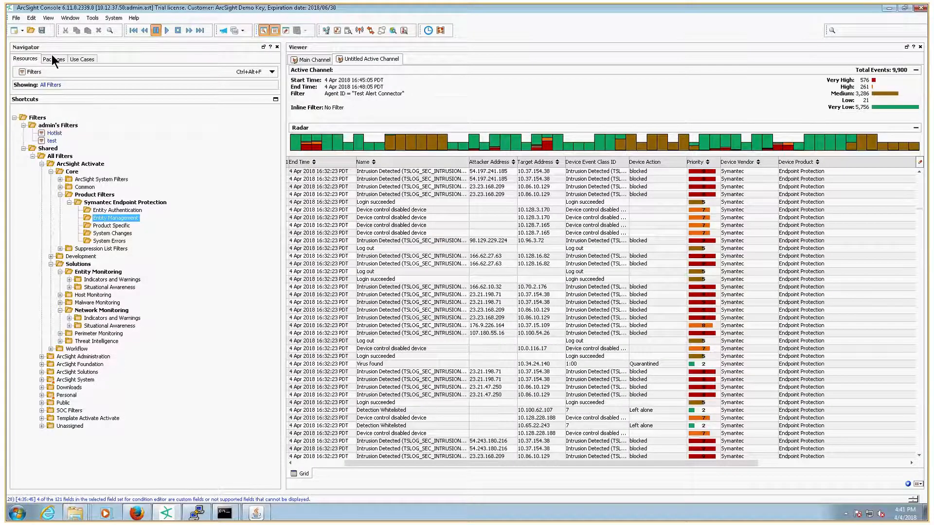
{"action": "left_click", "coordinate": [52, 58]}
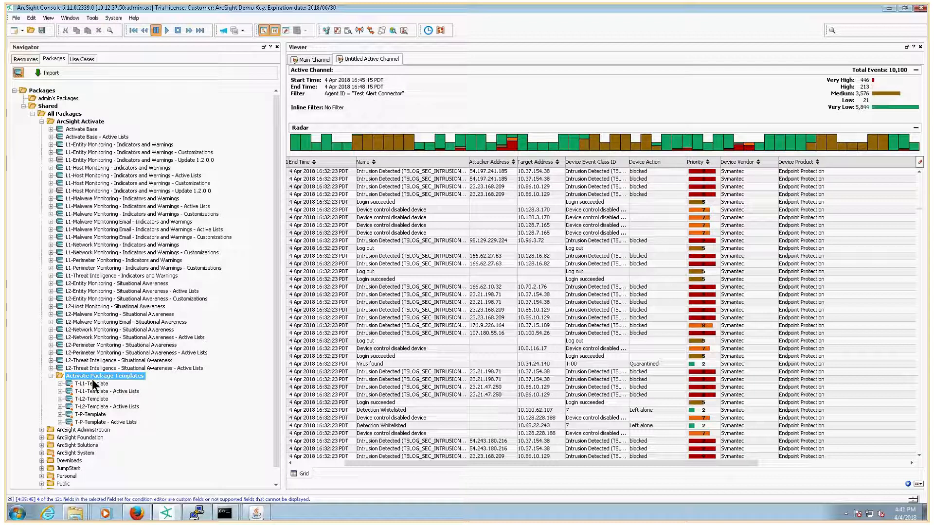
{"action": "left_click", "coordinate": [93, 414]}
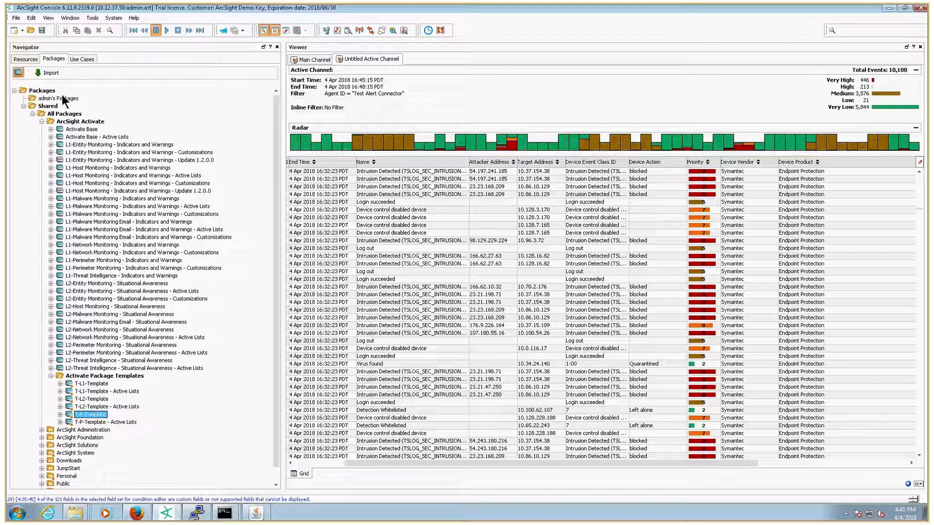
{"action": "left_click_drag", "start_coordinate": [62, 96], "coordinate": [60, 98]}
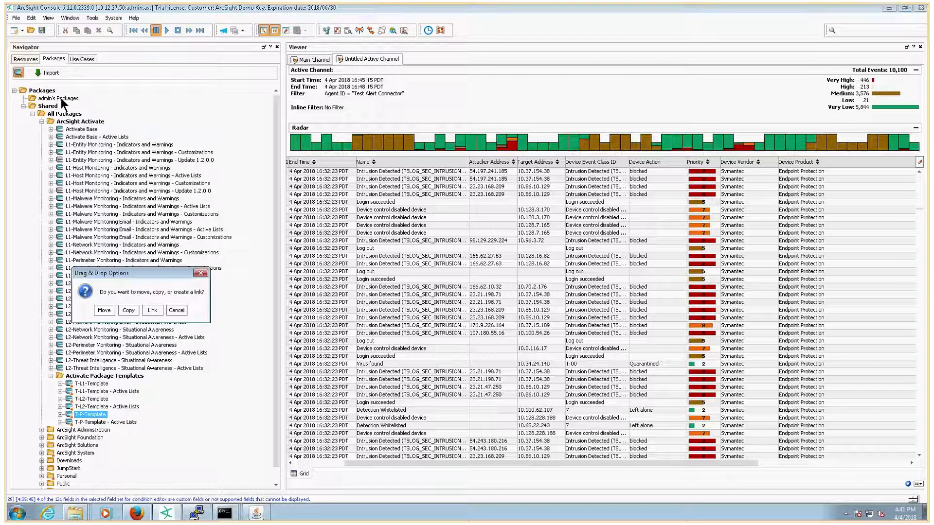
{"action": "left_click", "coordinate": [128, 310]}
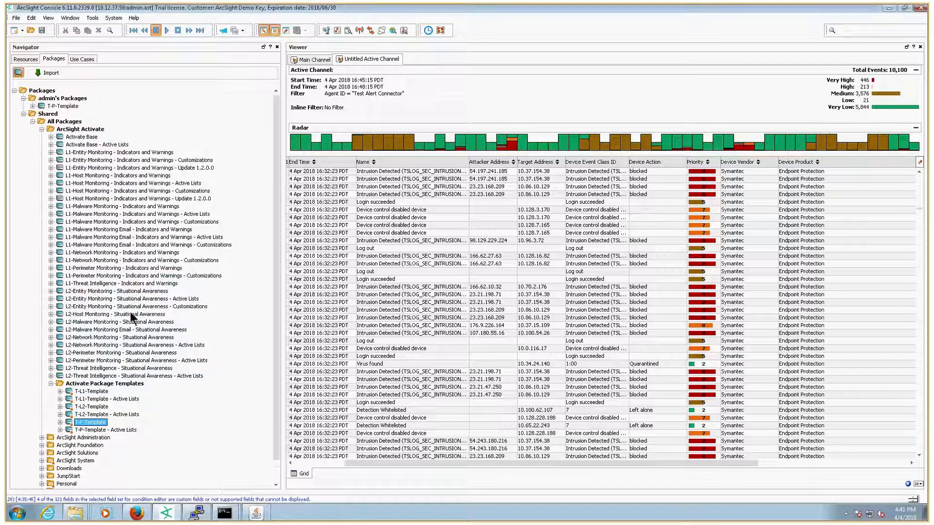
Step: Open the copied package for editing and rename it P-Symantec Endpoint Protection
{"action": "right_click", "coordinate": [67, 106]}
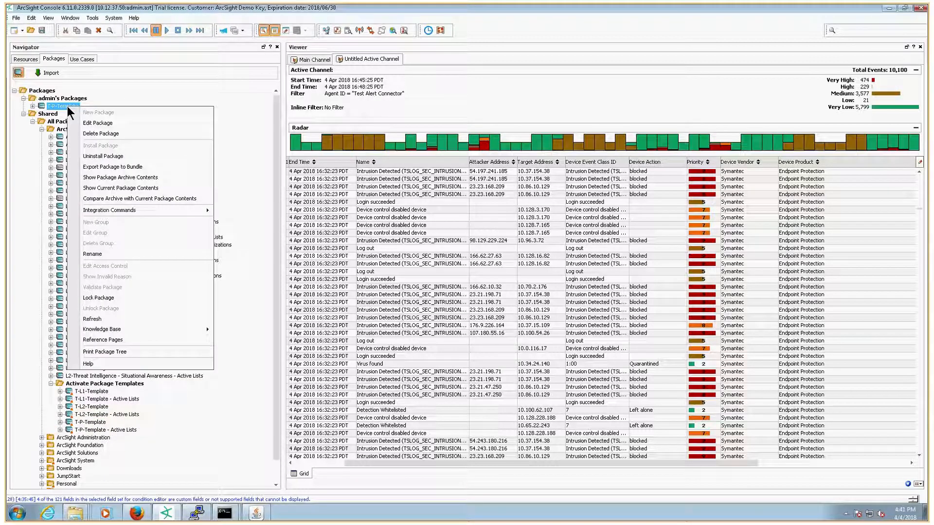
{"action": "left_click", "coordinate": [95, 124]}
{"action": "left_click_drag", "start_coordinate": [757, 88], "coordinate": [676, 89]}
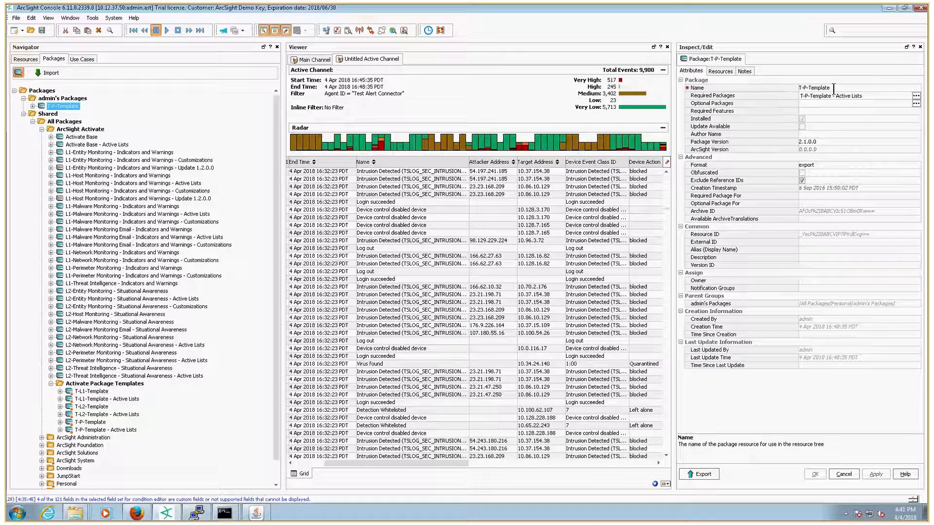
{"action": "triple_click", "coordinate": [833, 89]}
{"action": "type", "text": "P"}
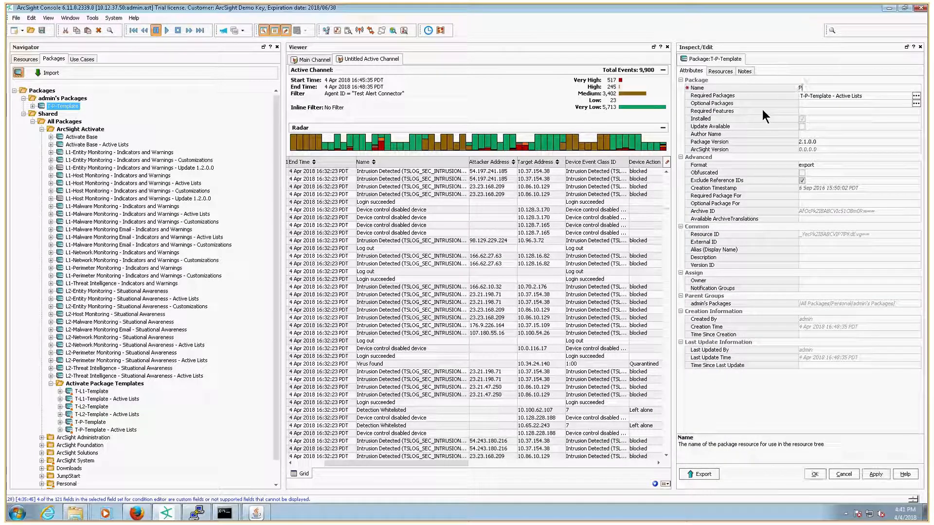
{"action": "type", "text": "-Symantec Endpoint Protecion"}
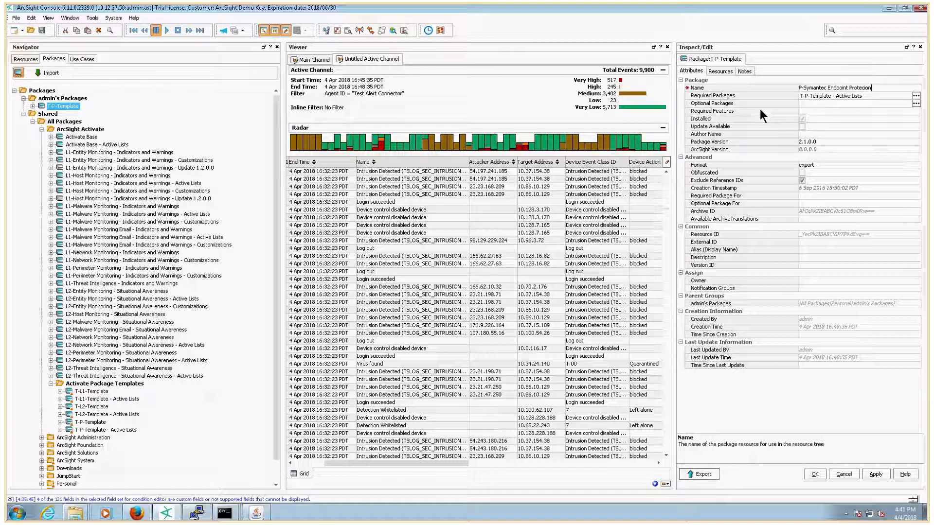
{"action": "key", "text": "BackSpace"}
{"action": "key", "text": "BackSpace"}
{"action": "key", "text": "BackSpace"}
{"action": "key", "text": "BackSpace"}
{"action": "type", "text": "ction"}
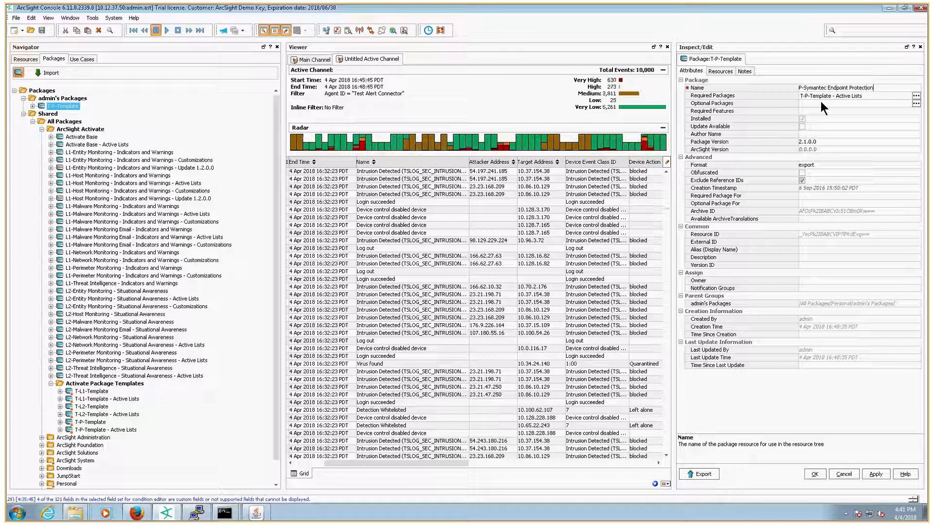
Step: Set the package's required packages to Activate Base only
{"action": "left_click", "coordinate": [898, 95]}
{"action": "left_click", "coordinate": [908, 96]}
{"action": "left_click", "coordinate": [785, 158]}
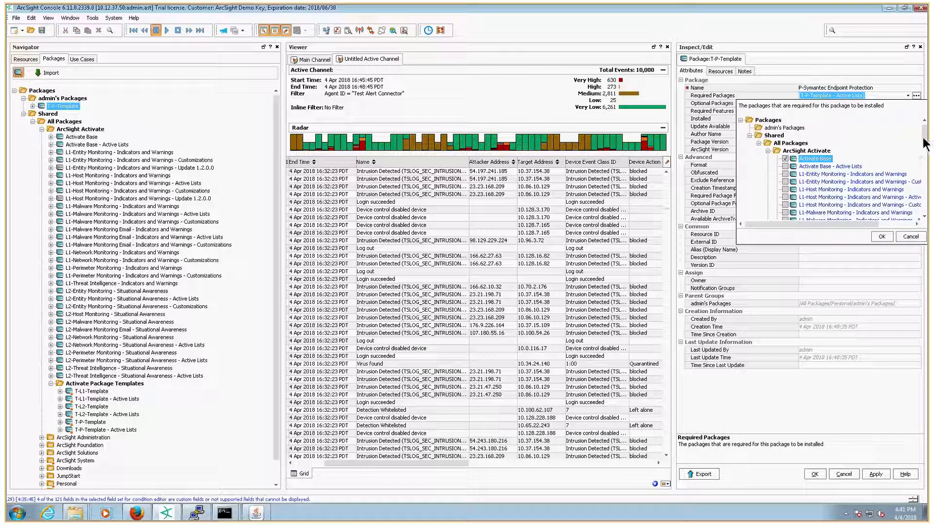
{"action": "scroll", "coordinate": [924, 144], "scroll_direction": "down", "scroll_amount": 2}
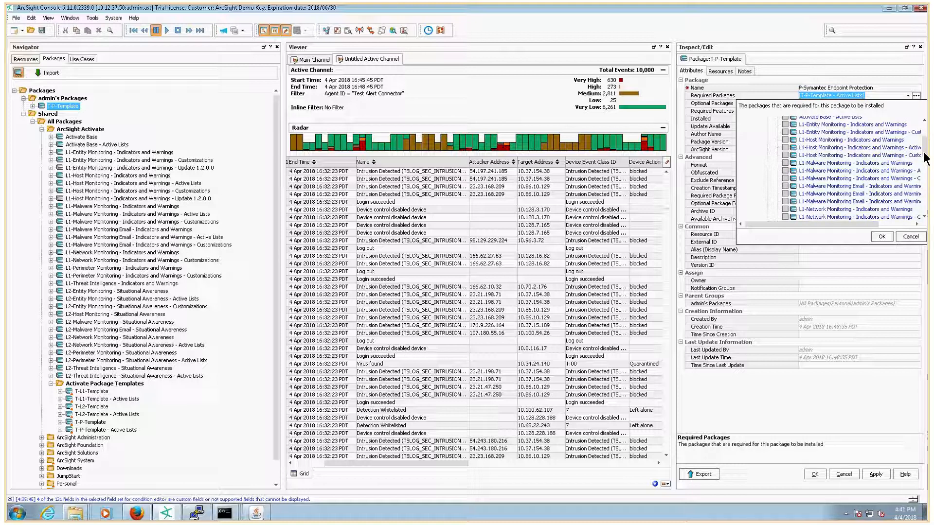
{"action": "scroll", "coordinate": [924, 158], "scroll_direction": "down", "scroll_amount": 8}
{"action": "left_click", "coordinate": [794, 198]}
{"action": "left_click", "coordinate": [880, 237]}
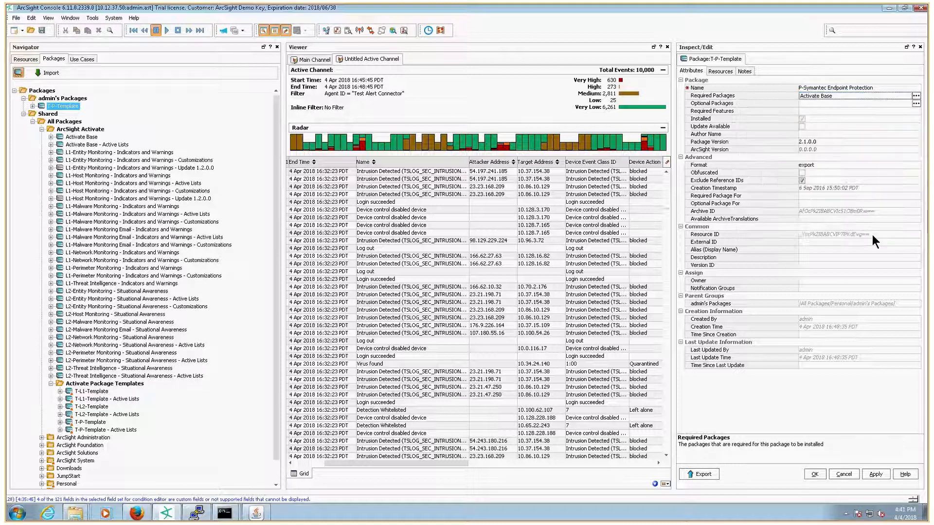
Step: Set the package version to 1.0.0.0 and apply the package changes
{"action": "left_click", "coordinate": [806, 141]}
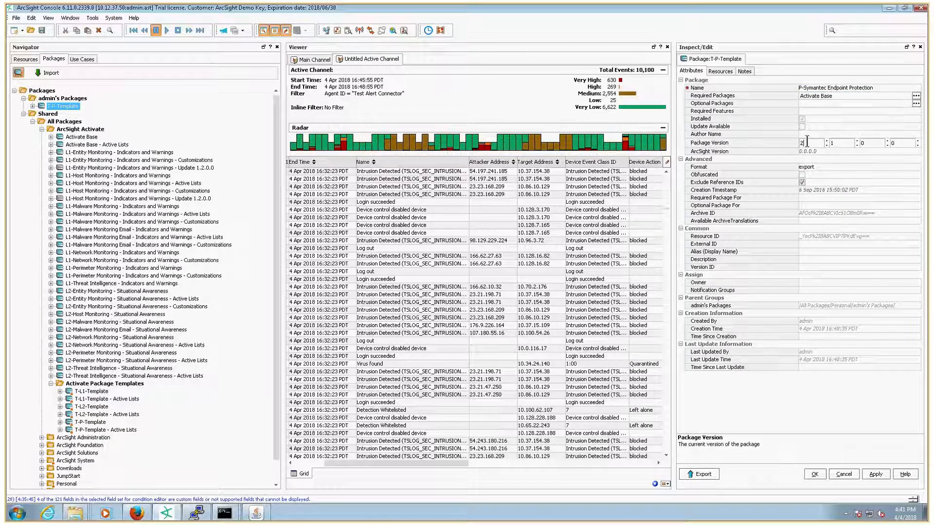
{"action": "type", "text": "1"}
{"action": "left_click", "coordinate": [831, 144]}
{"action": "type", "text": "0"}
{"action": "key", "text": "Return"}
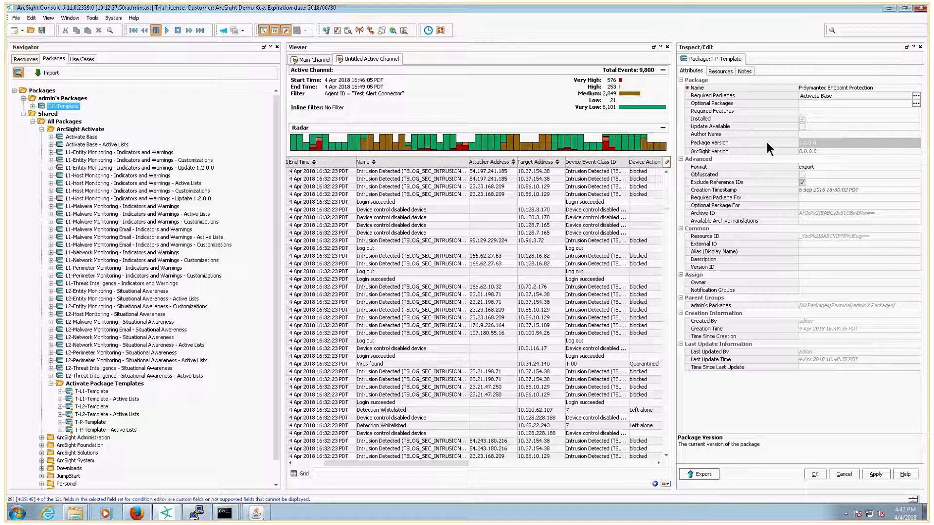
{"action": "left_click", "coordinate": [718, 71]}
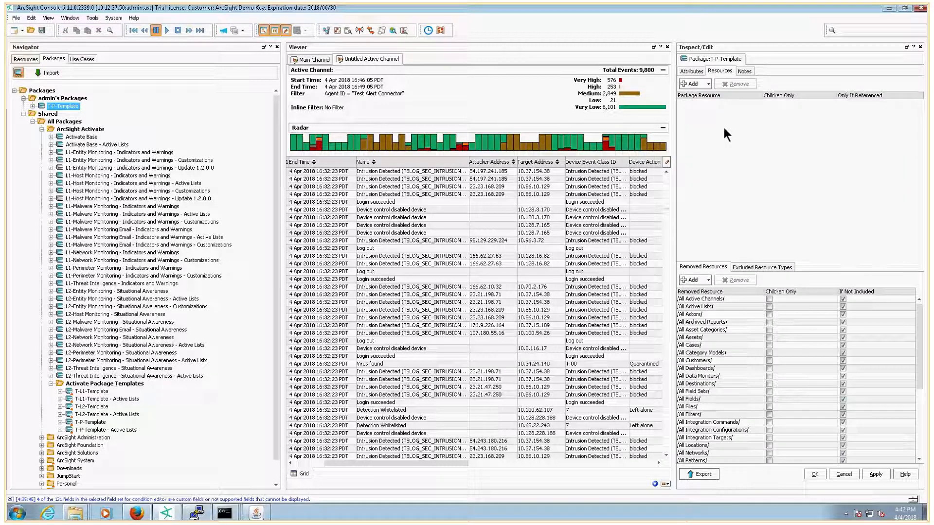
{"action": "left_click", "coordinate": [876, 474]}
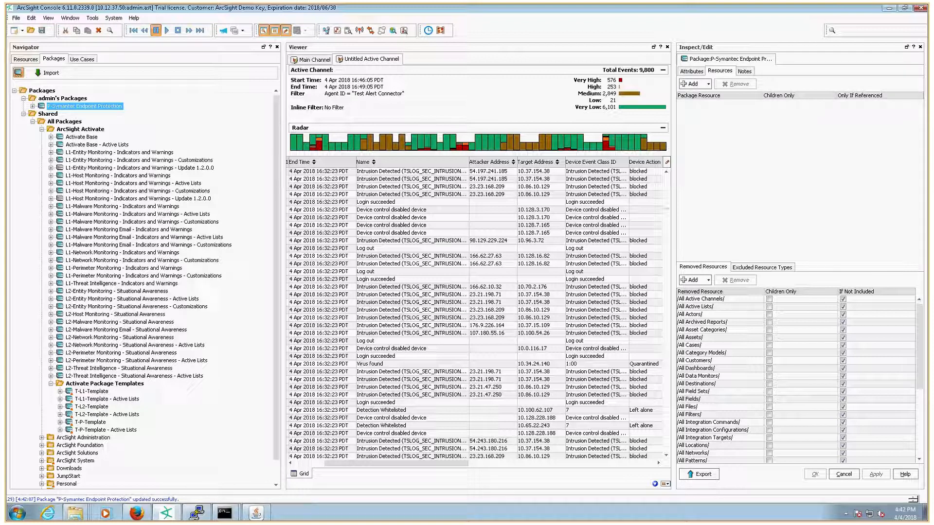
Step: Create a new filter named All Symantec Endpoint Protection Event in the Symantec Endpoint Protection filter group
{"action": "left_click", "coordinate": [25, 59]}
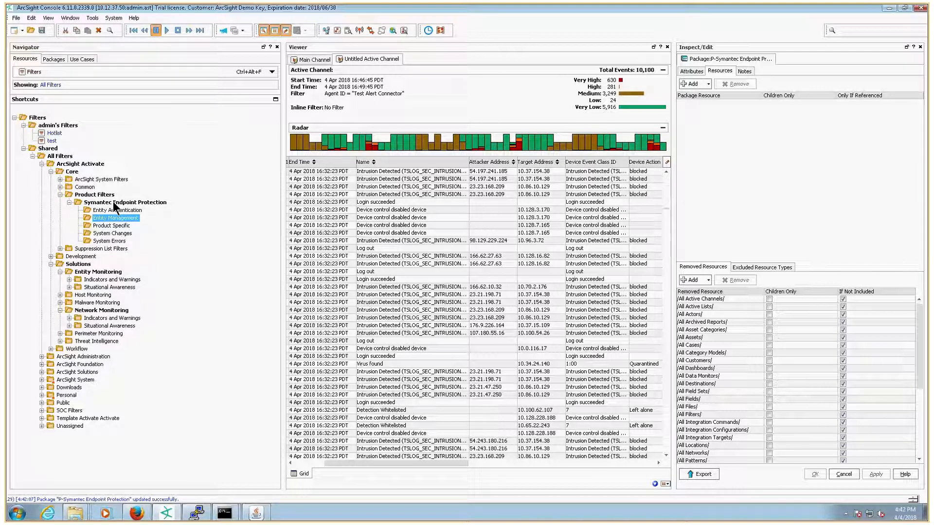
{"action": "left_click", "coordinate": [88, 195]}
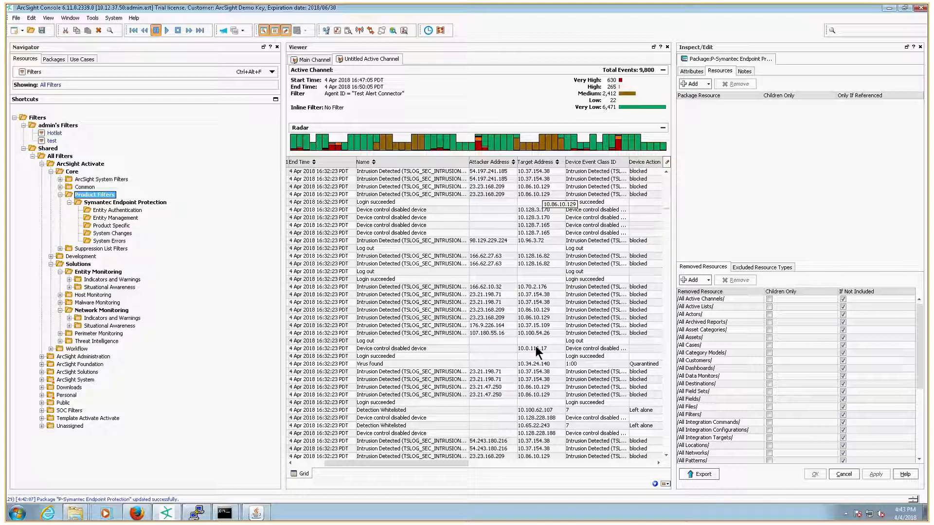
{"action": "left_click_drag", "start_coordinate": [283, 263], "coordinate": [209, 270]}
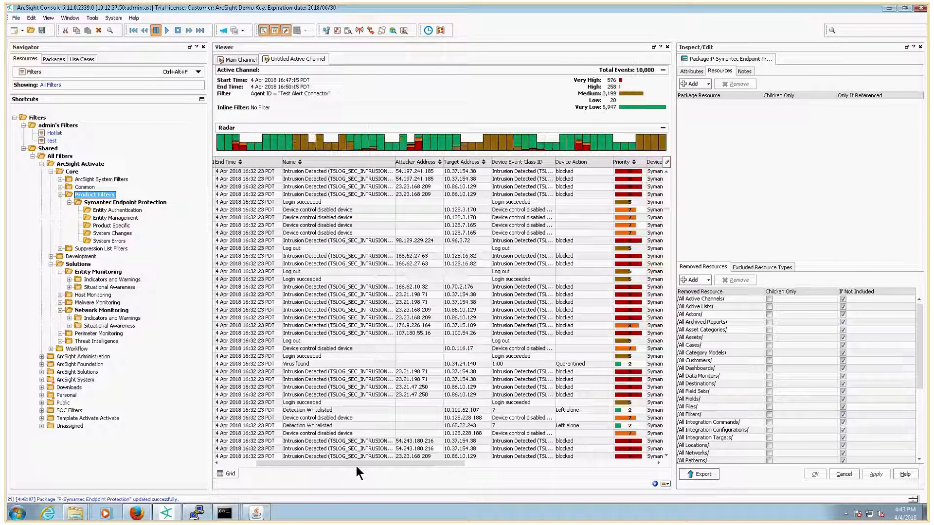
{"action": "left_click_drag", "start_coordinate": [356, 466], "coordinate": [431, 463]}
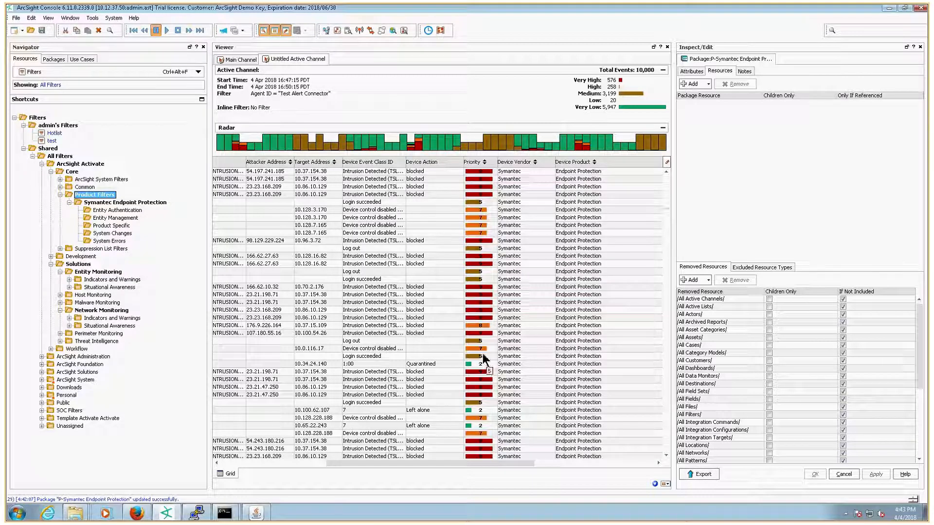
{"action": "right_click", "coordinate": [127, 202]}
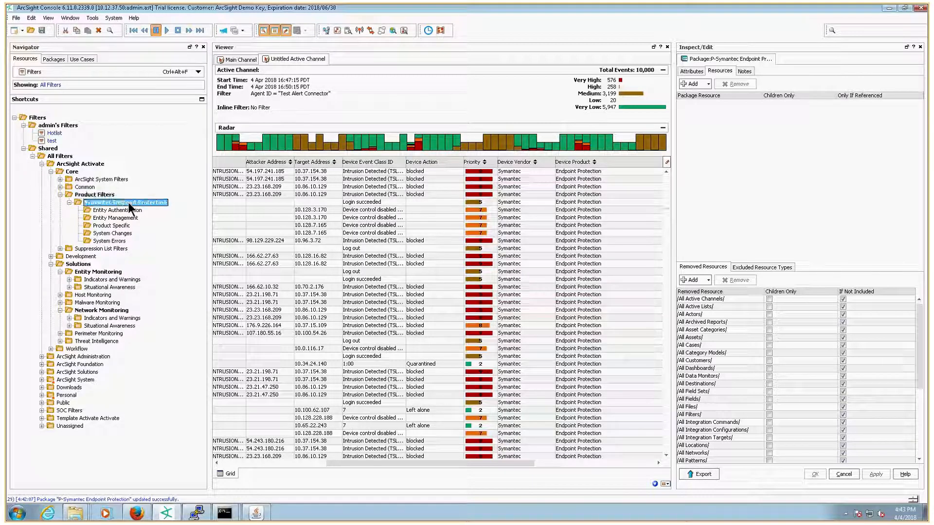
{"action": "left_click", "coordinate": [155, 209]}
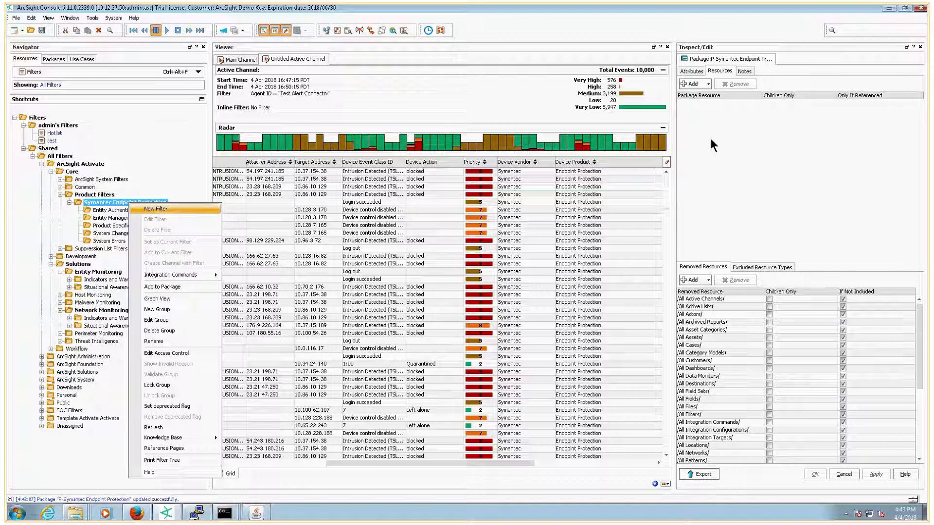
{"action": "type", "text": "All Symantec Endpoint "}
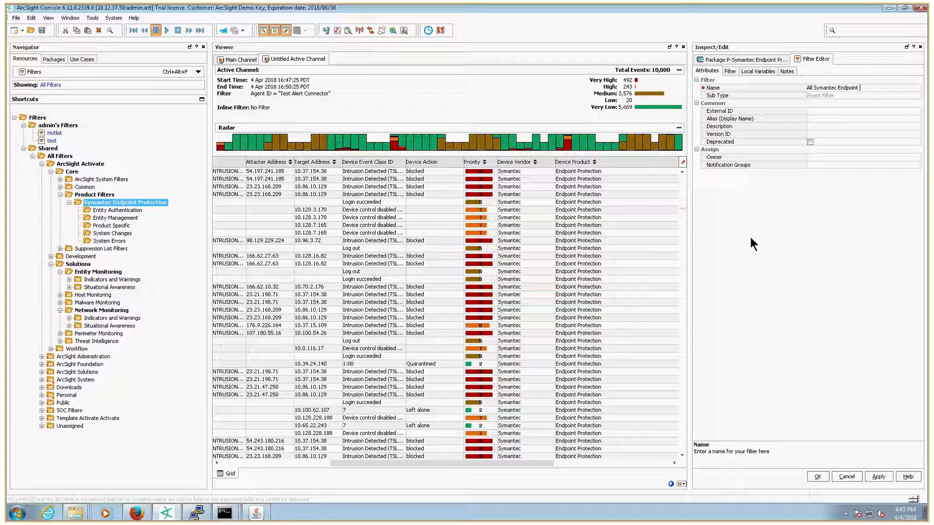
{"action": "type", "text": "Protection Events"}
Step: Add a filter condition requiring Device Vendor = Symantec
{"action": "left_click", "coordinate": [729, 71]}
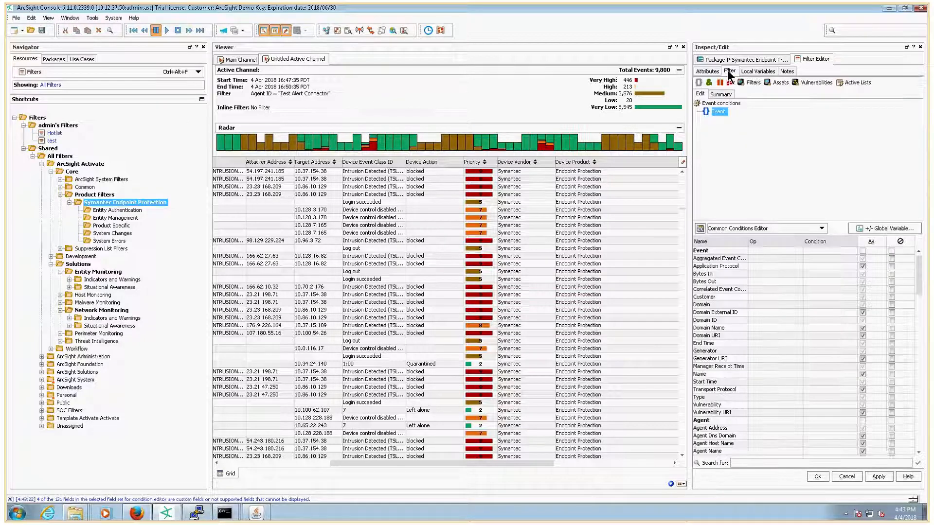
{"action": "right_click", "coordinate": [719, 113]}
{"action": "mouse_move", "coordinate": [746, 117]}
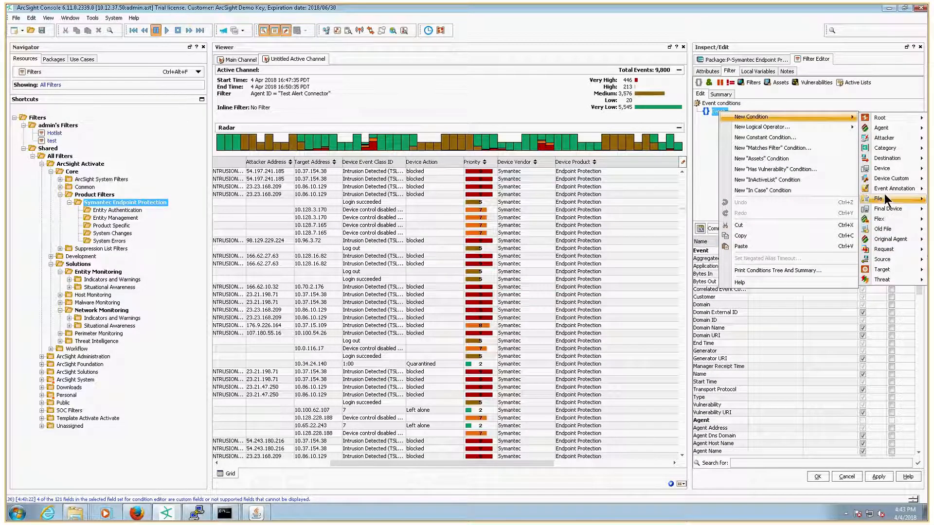
{"action": "mouse_move", "coordinate": [884, 170]}
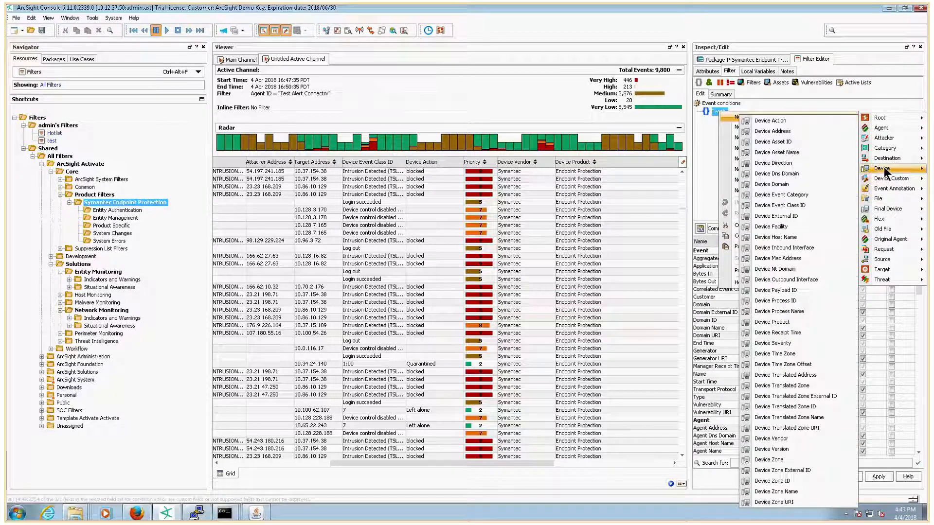
{"action": "left_click", "coordinate": [771, 438]}
{"action": "type", "text": "Sy"}
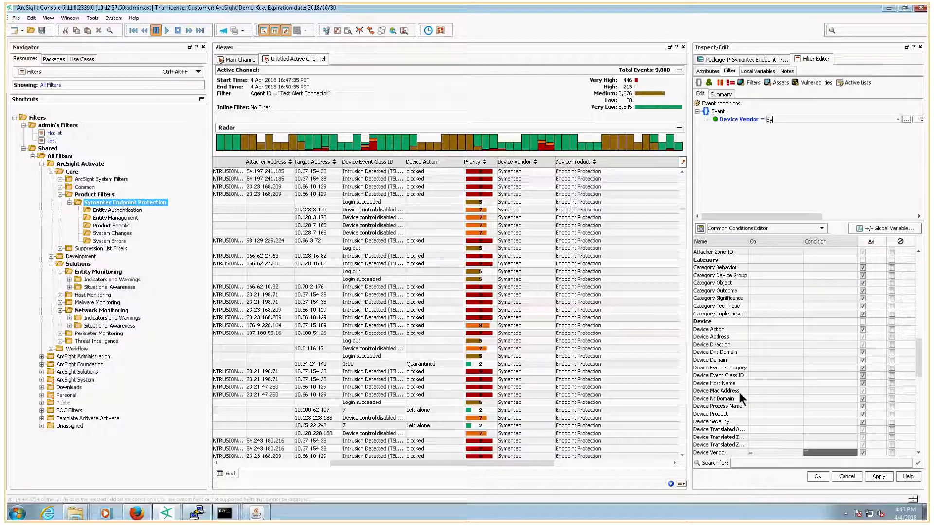
{"action": "type", "text": "mantec"}
{"action": "key", "text": "Return"}
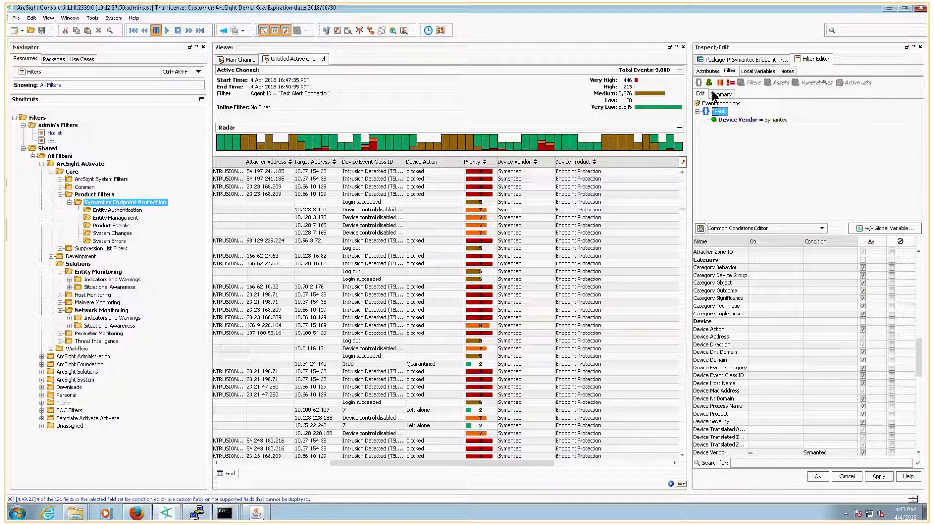
Step: Add a second filter condition requiring Device Product = Endpoint Protection
{"action": "right_click", "coordinate": [722, 112]}
{"action": "mouse_move", "coordinate": [770, 117]}
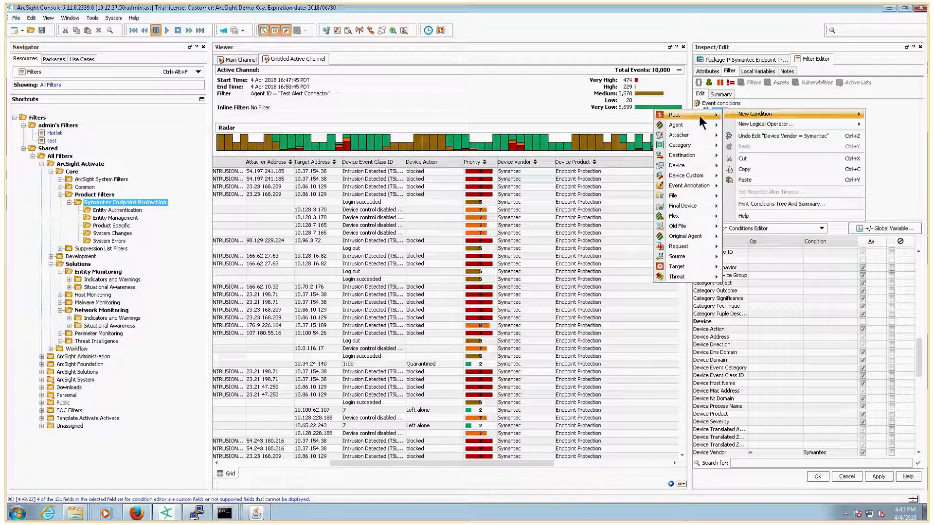
{"action": "mouse_move", "coordinate": [680, 165]}
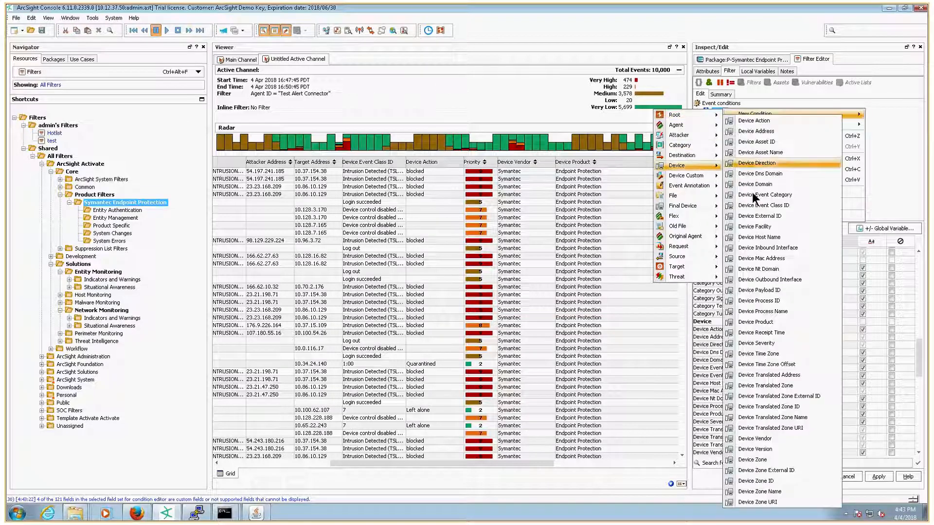
{"action": "left_click", "coordinate": [755, 322]}
{"action": "type", "text": "Den"}
{"action": "type", "text": "dpoin"}
{"action": "type", "text": "t"}
{"action": "key", "text": "BackSpace"}
{"action": "key", "text": "BackSpace"}
{"action": "key", "text": "BackSpace"}
{"action": "key", "text": "BackSpace"}
{"action": "key", "text": "BackSpace"}
{"action": "key", "text": "BackSpace"}
{"action": "key", "text": "BackSpace"}
{"action": "key", "text": "BackSpace"}
{"action": "key", "text": "BackSpace"}
{"action": "type", "text": "Endpoint Protection"}
{"action": "key", "text": "Return"}
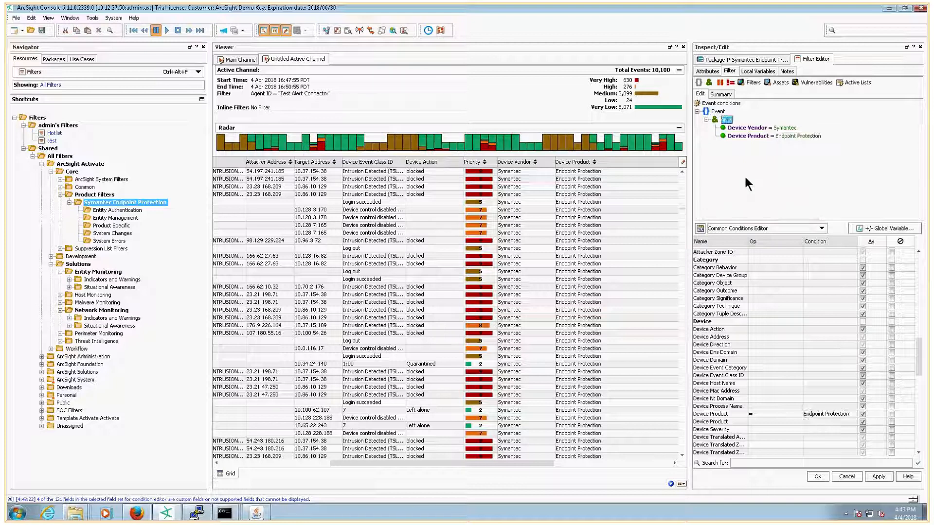
Step: Place both conditions under the AND operator and save the filter
{"action": "left_click_drag", "start_coordinate": [734, 129], "coordinate": [734, 146]}
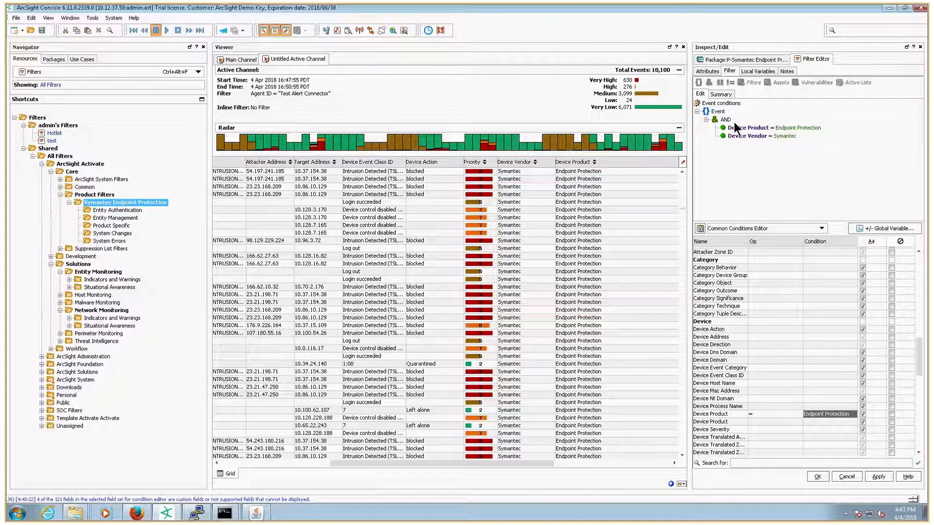
{"action": "left_click", "coordinate": [817, 476]}
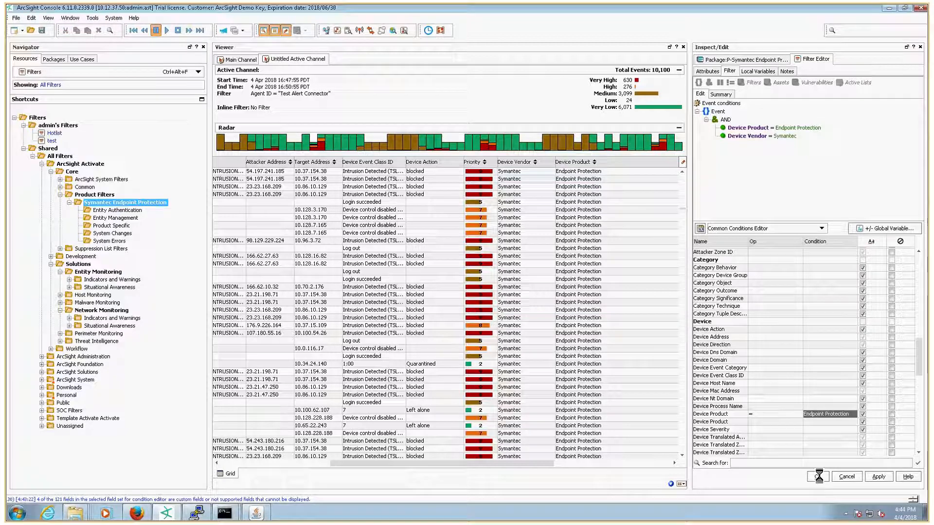
Step: Create a new filter named SEP Admin Log out in the Entity Authentication filter group
{"action": "left_click_drag", "start_coordinate": [496, 463], "coordinate": [424, 463]}
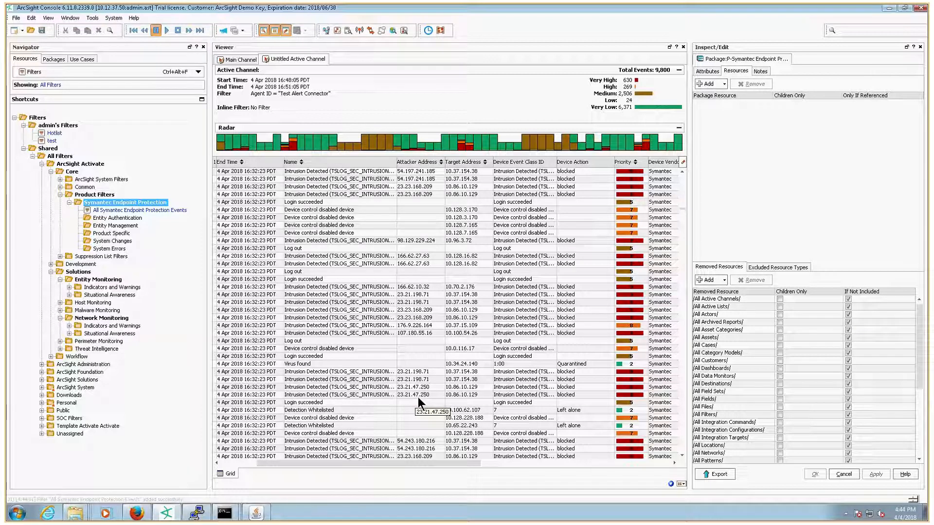
{"action": "left_click", "coordinate": [296, 274]}
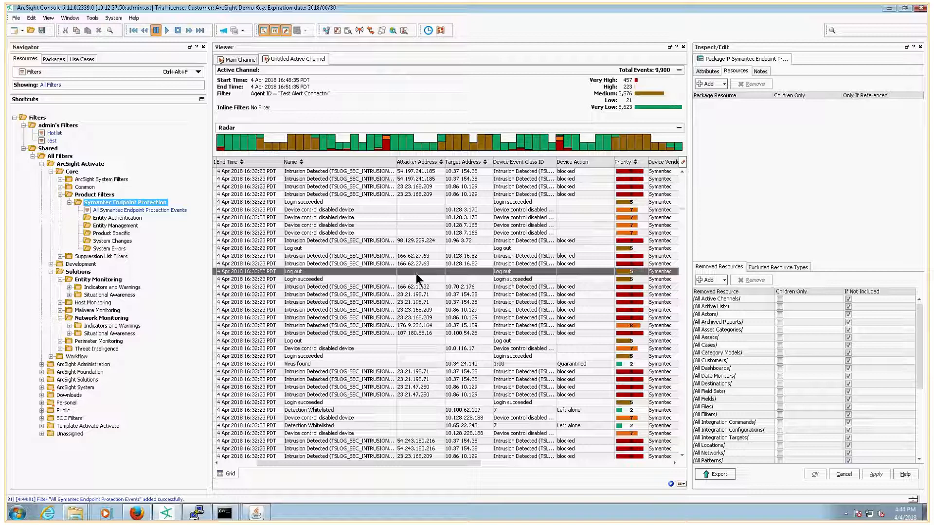
{"action": "left_click", "coordinate": [115, 218]}
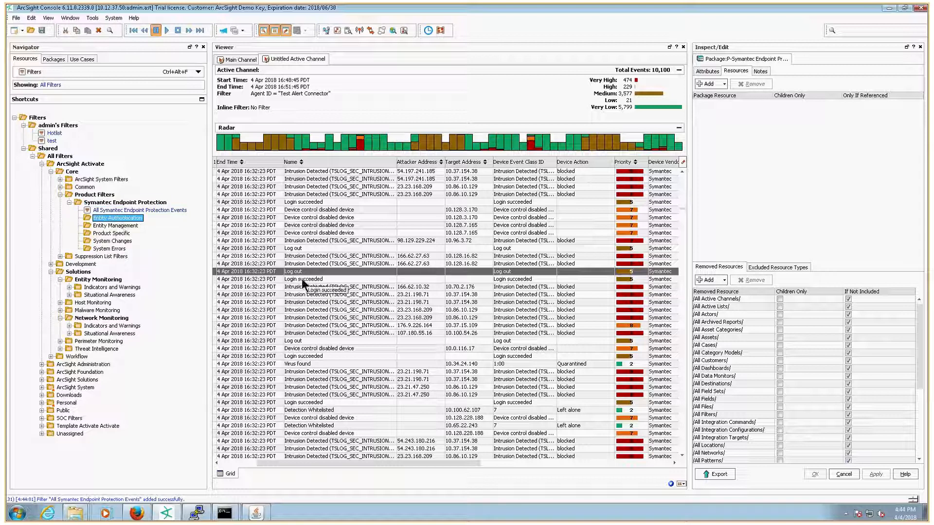
{"action": "right_click", "coordinate": [113, 218]}
{"action": "left_click", "coordinate": [133, 223]}
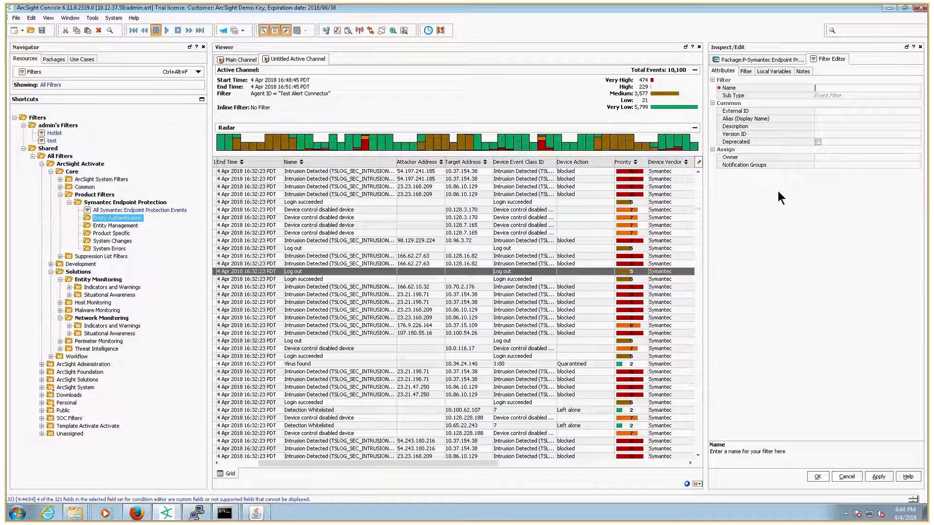
{"action": "type", "text": "SEP "}
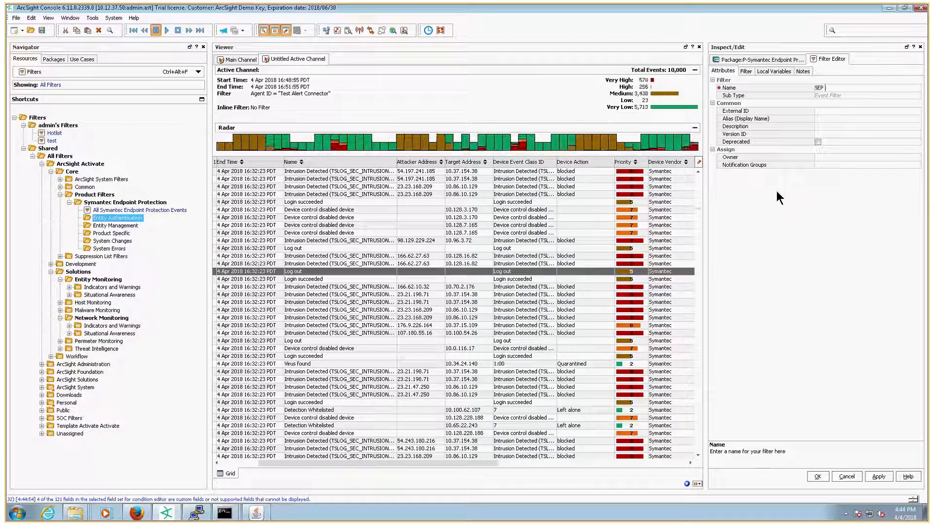
{"action": "type", "text": "Admin Log out"}
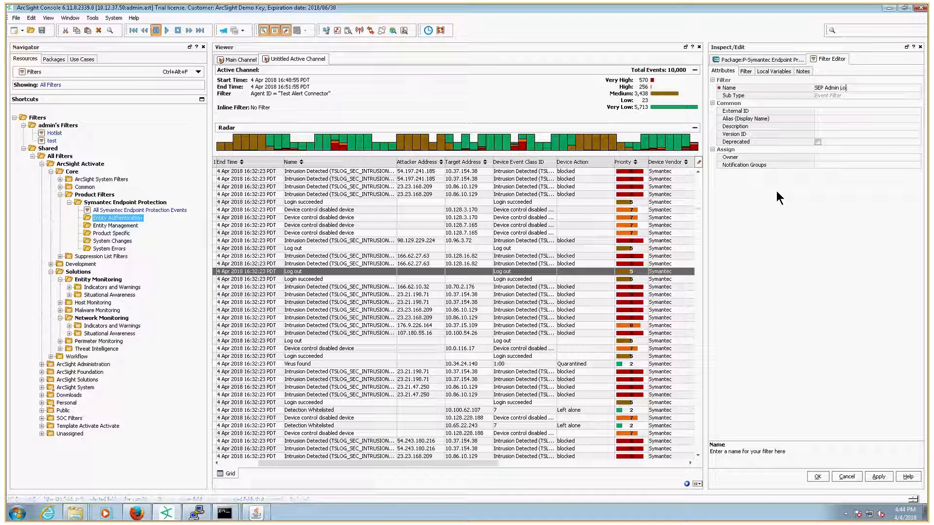
Step: Add a filter condition requiring Device Event Class ID = Log out
{"action": "left_click", "coordinate": [746, 72]}
{"action": "right_click", "coordinate": [736, 109]}
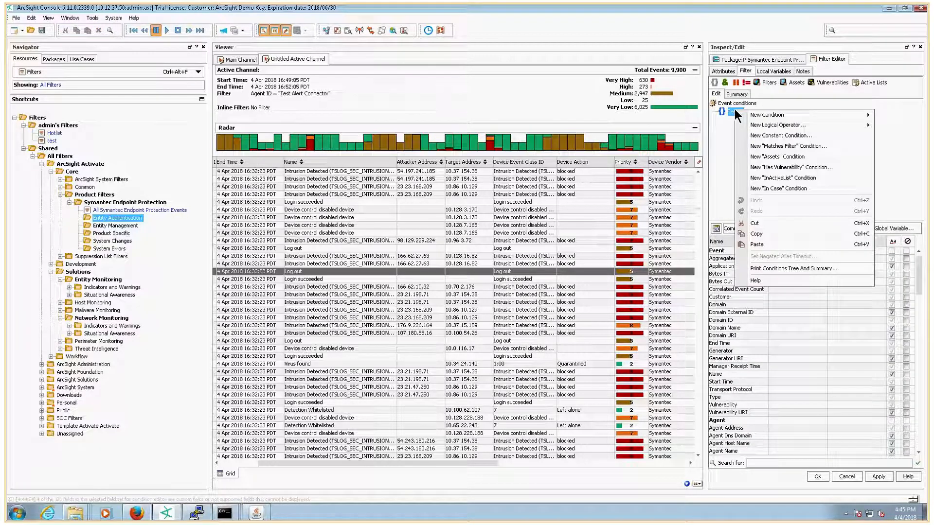
{"action": "mouse_move", "coordinate": [758, 117]}
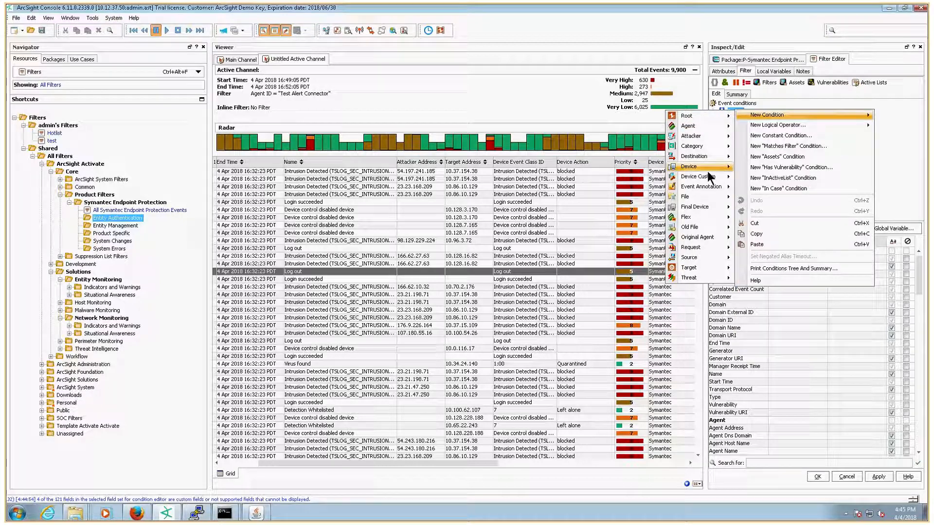
{"action": "mouse_move", "coordinate": [706, 167]}
{"action": "left_click", "coordinate": [775, 205]}
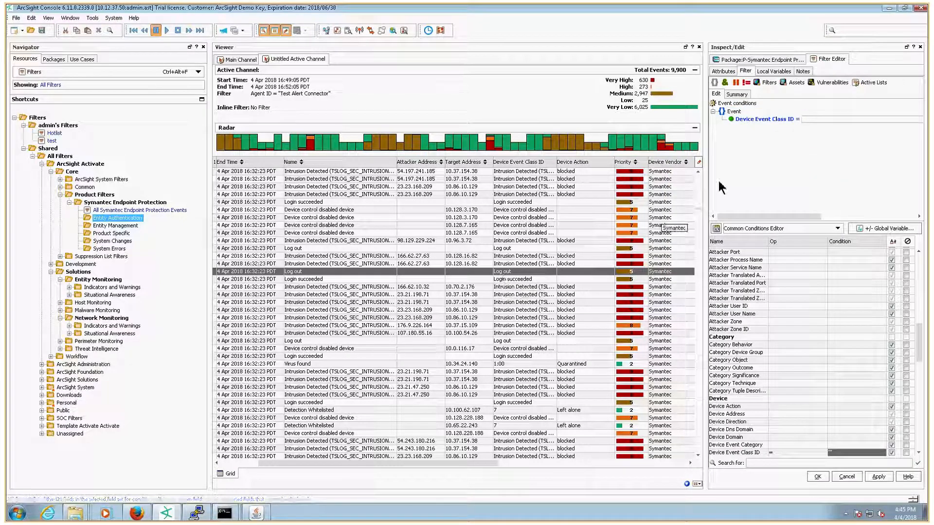
{"action": "type", "text": "Log out"}
{"action": "key", "text": "Return"}
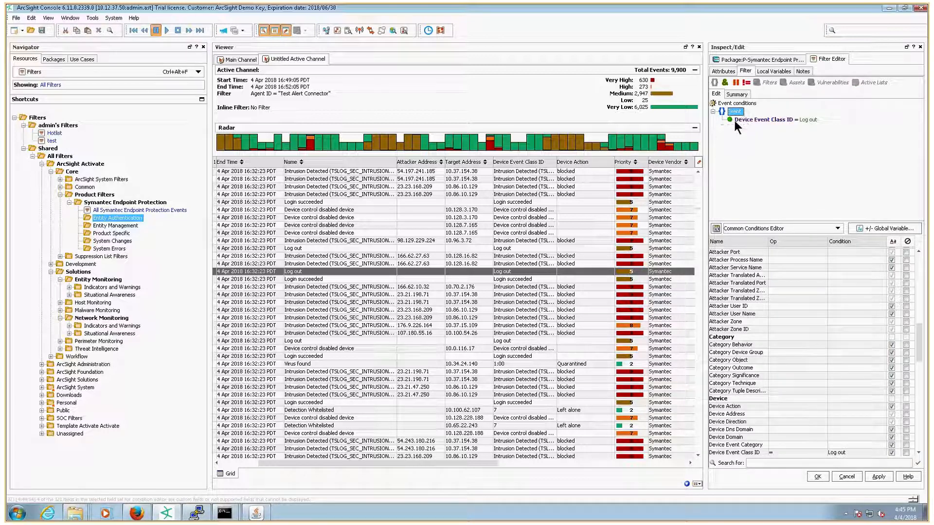
Step: Add a Matches Filter condition referencing All Symantec Endpoint Protection Events and apply the filter
{"action": "left_click", "coordinate": [734, 118]}
{"action": "left_click", "coordinate": [761, 84]}
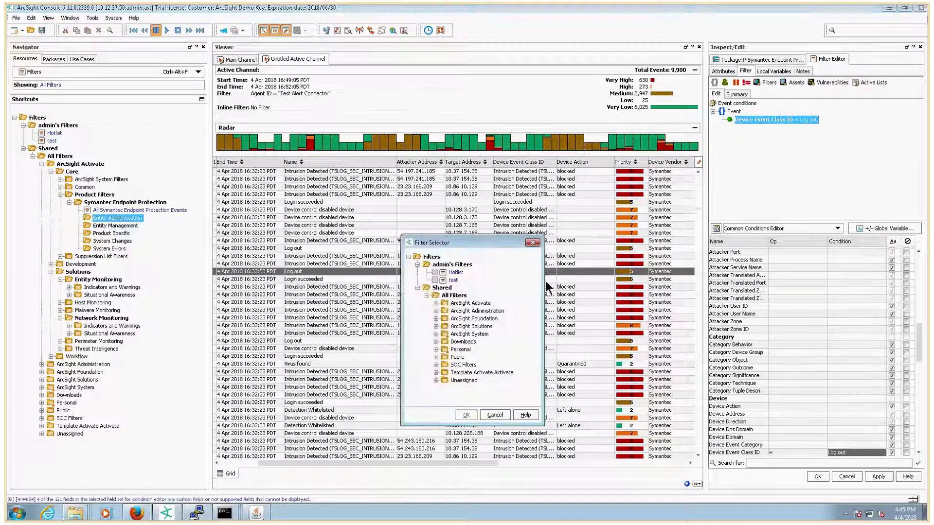
{"action": "left_click", "coordinate": [435, 303]}
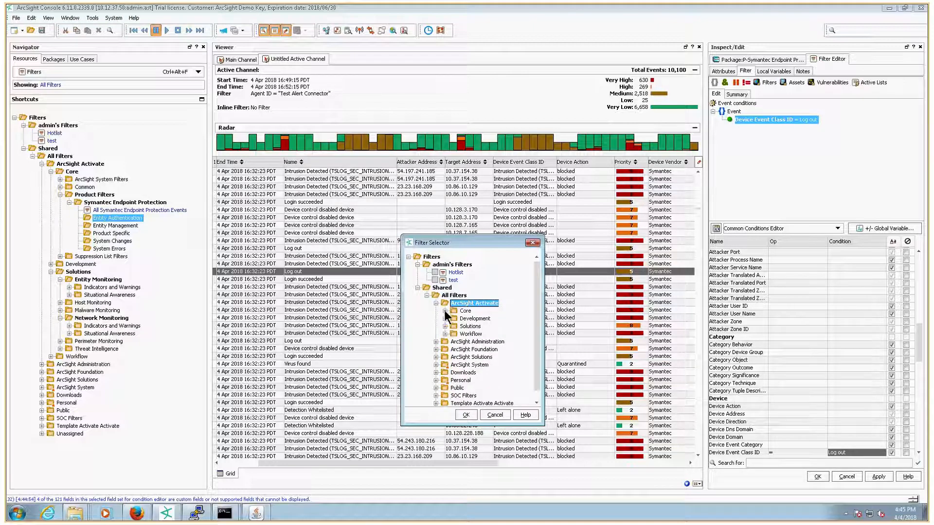
{"action": "left_click", "coordinate": [445, 311]}
{"action": "left_click", "coordinate": [454, 334]}
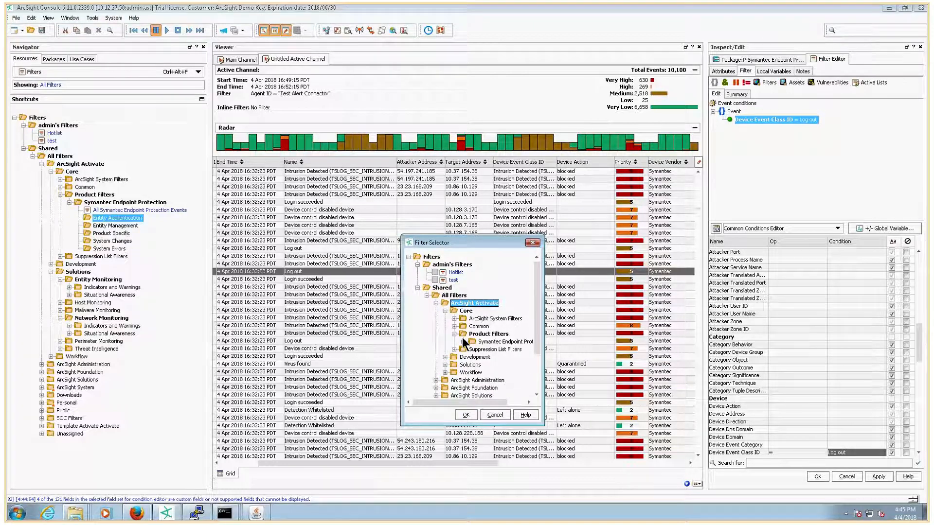
{"action": "left_click", "coordinate": [463, 342]}
{"action": "left_click", "coordinate": [480, 349]}
{"action": "left_click", "coordinate": [465, 415]}
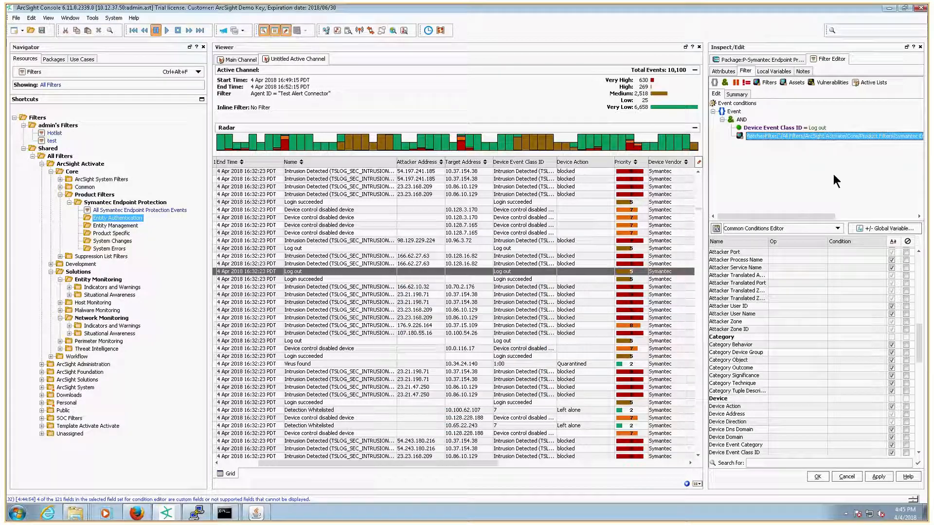
{"action": "left_click", "coordinate": [874, 477]}
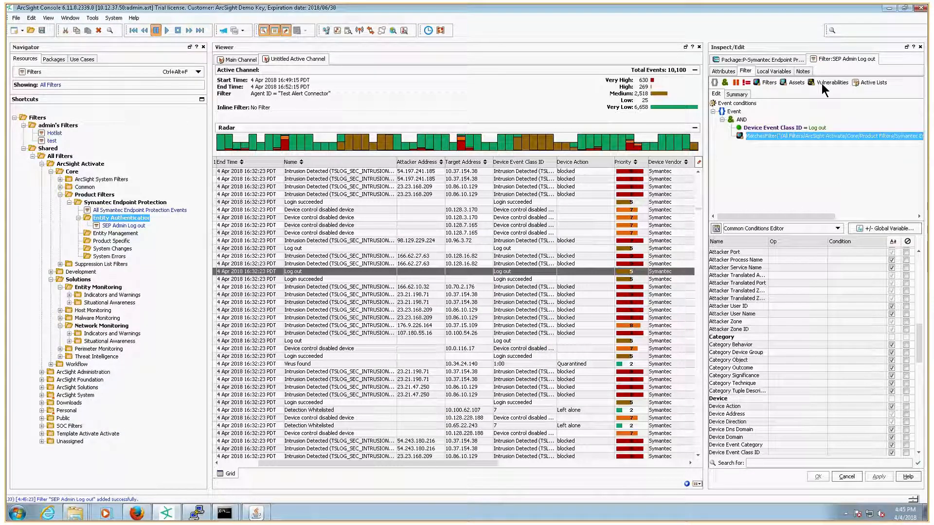
Step: Close the filter editor and inspect the Virus found events and their device actions in the viewer
{"action": "right_click", "coordinate": [826, 60]}
{"action": "left_click", "coordinate": [843, 78]}
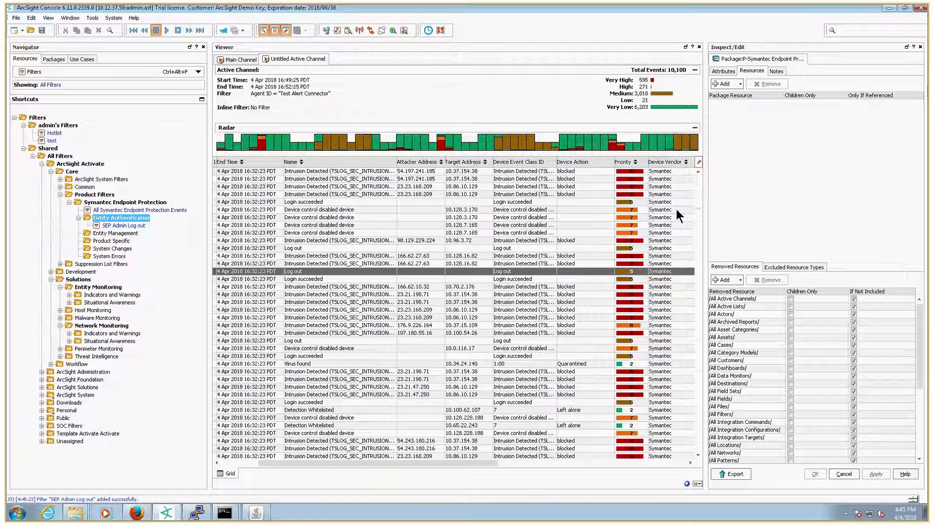
{"action": "left_click", "coordinate": [698, 182]}
{"action": "left_click", "coordinate": [296, 218]}
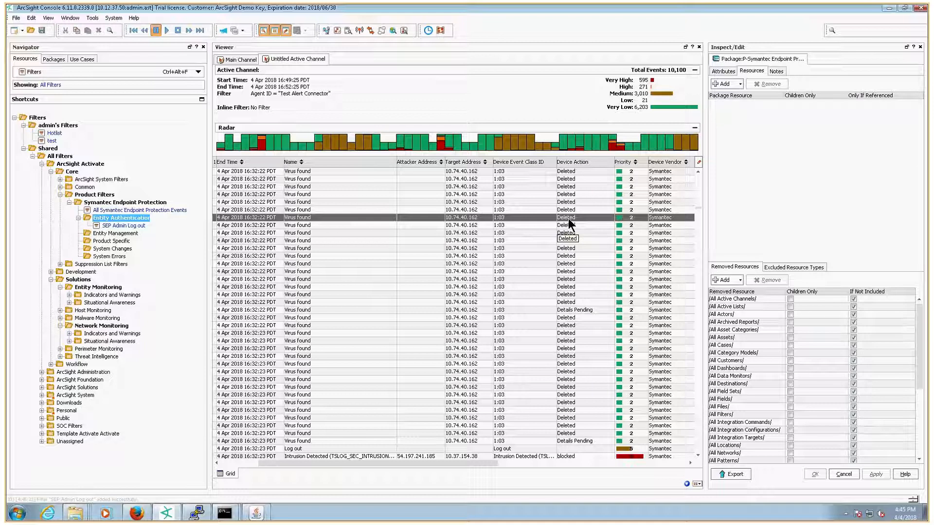
{"action": "left_click", "coordinate": [576, 309]}
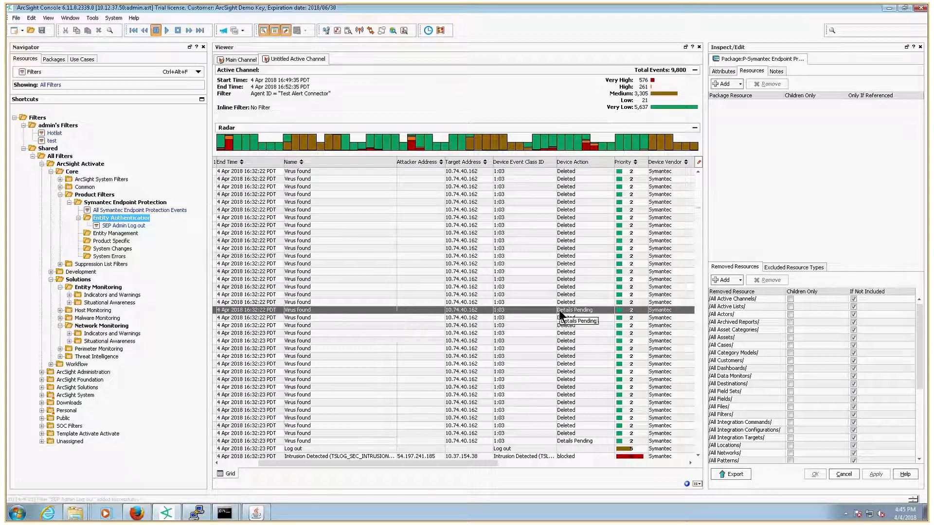
{"action": "left_click", "coordinate": [570, 300]}
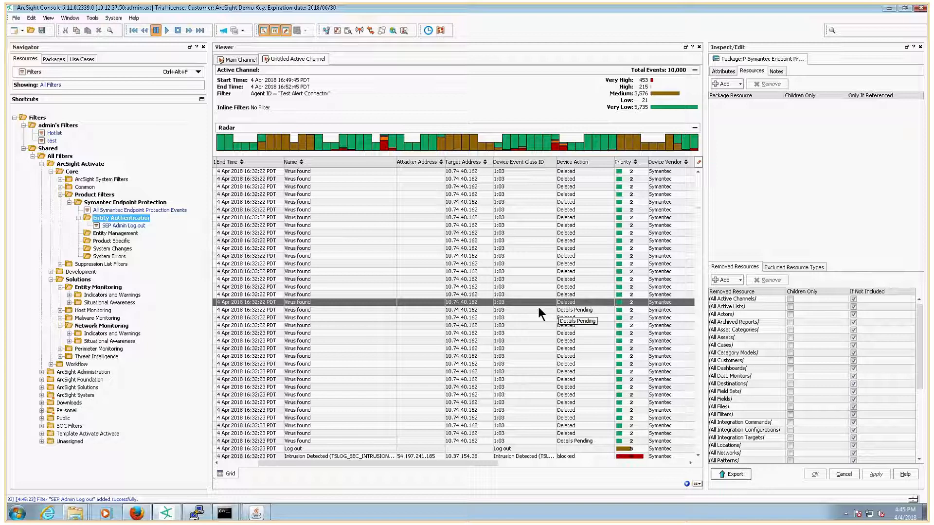
Step: Create a new filter named Malware - Action Deleted in the Product Specific filter group
{"action": "left_click", "coordinate": [104, 241]}
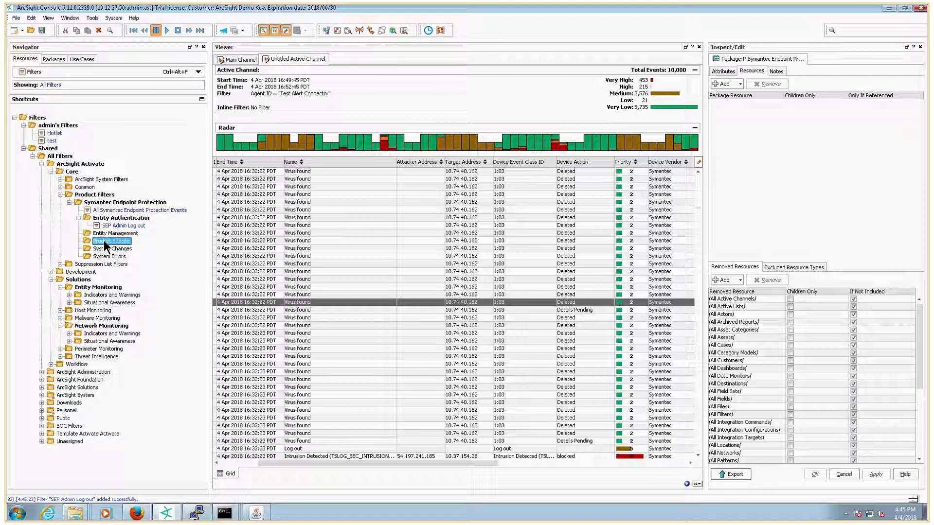
{"action": "right_click", "coordinate": [104, 240]}
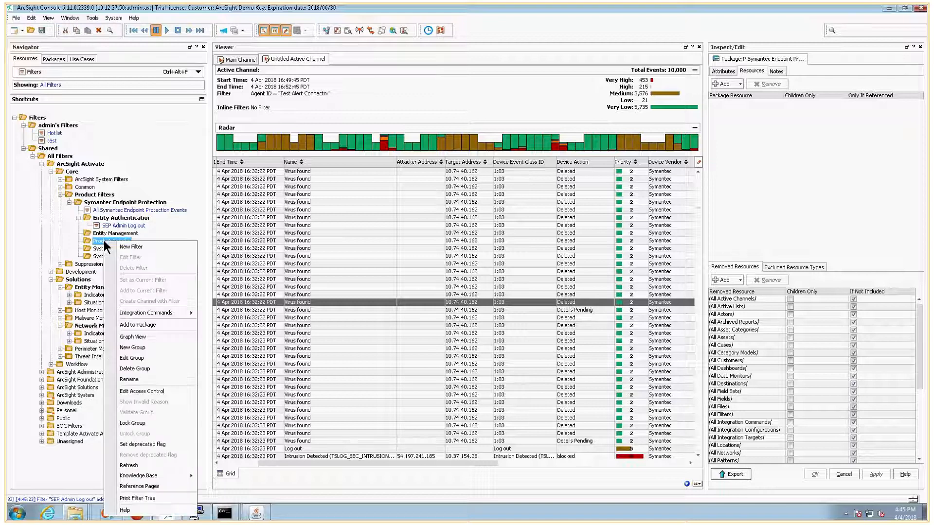
{"action": "left_click", "coordinate": [136, 247]}
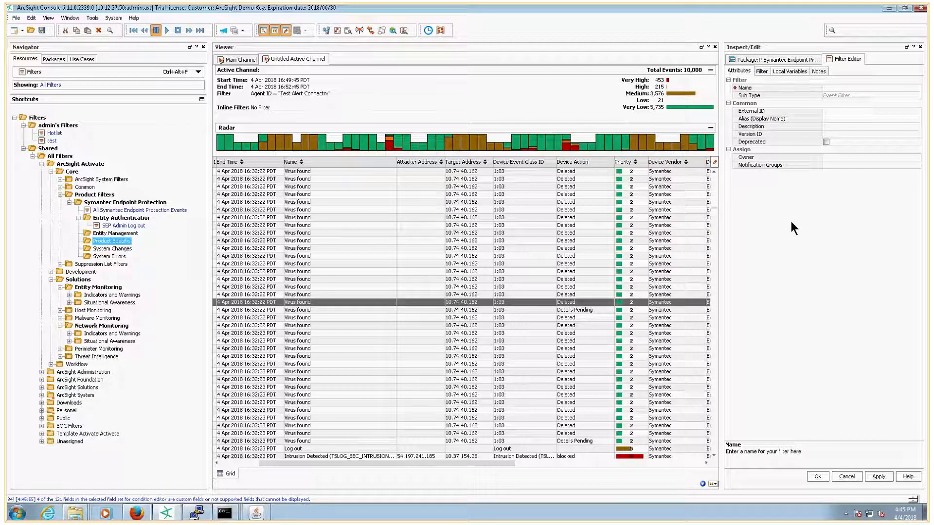
{"action": "type", "text": "Malw"}
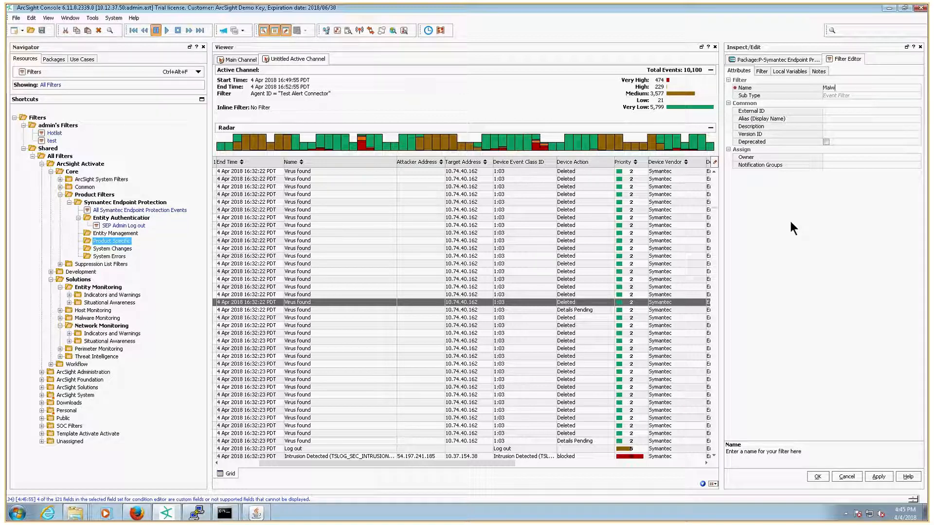
{"action": "type", "text": "are - Ac"}
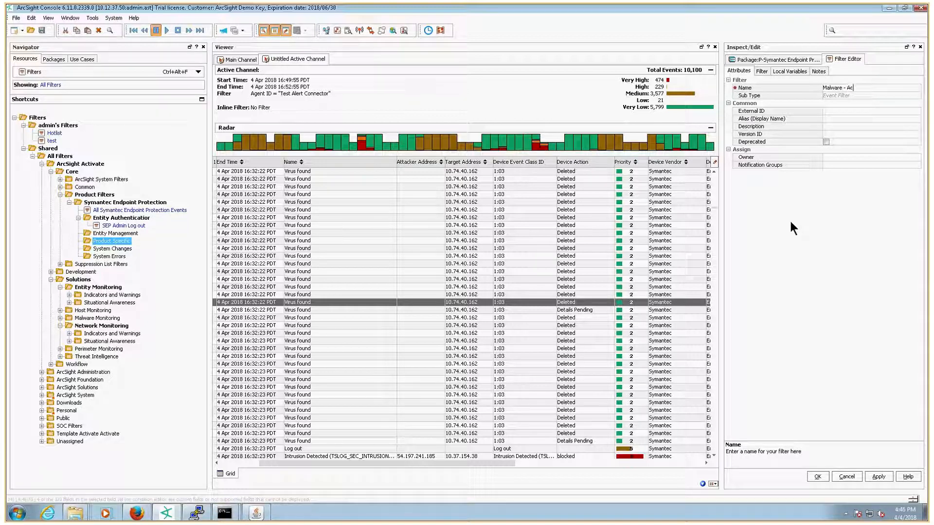
{"action": "type", "text": "tion Deleted"}
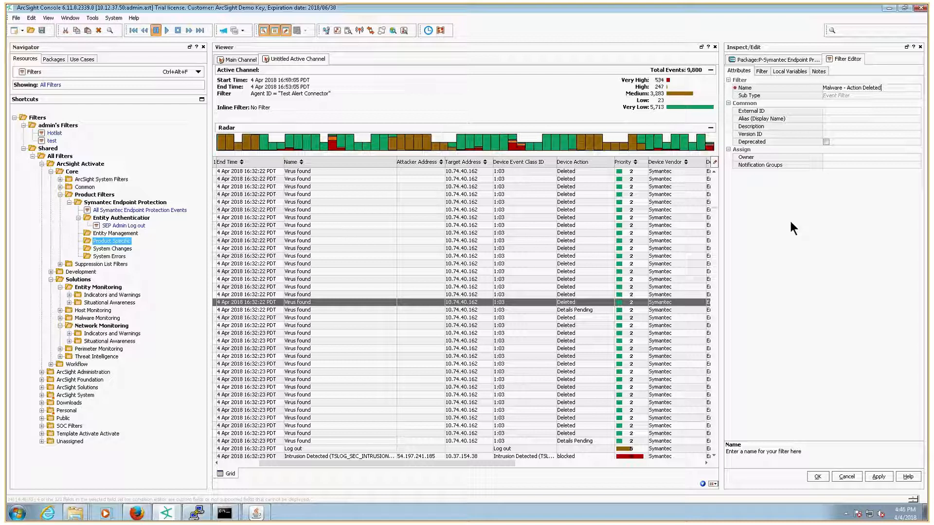
Step: Add a filter condition requiring Device Event Class ID = 1:03
{"action": "left_click", "coordinate": [761, 72]}
{"action": "right_click", "coordinate": [749, 111]}
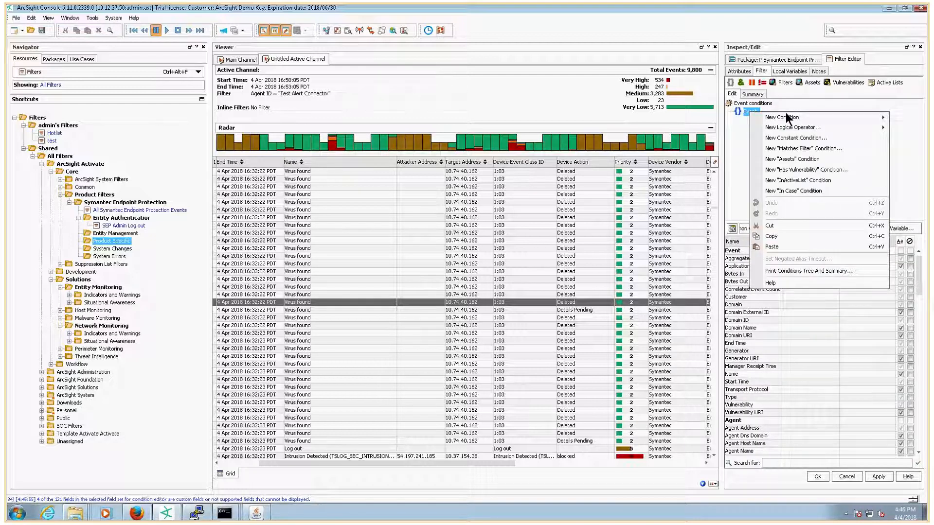
{"action": "mouse_move", "coordinate": [786, 116]}
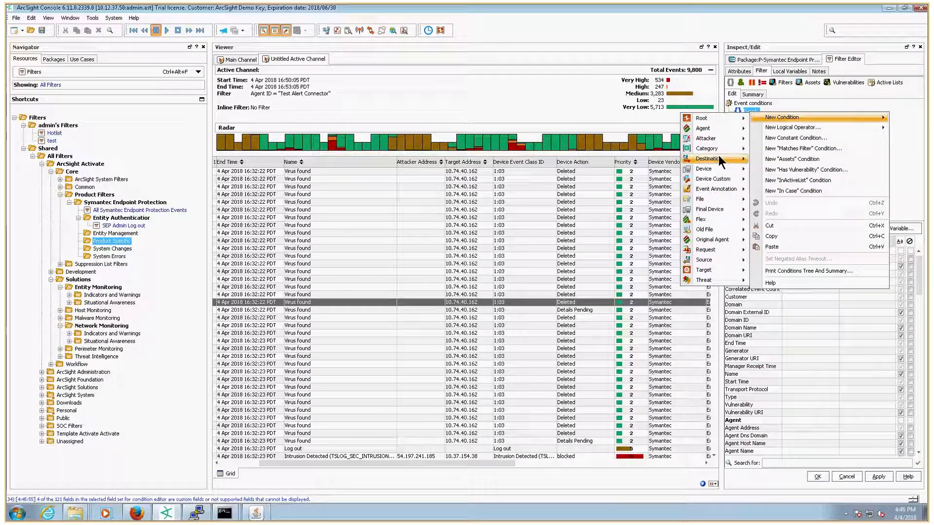
{"action": "mouse_move", "coordinate": [719, 169]}
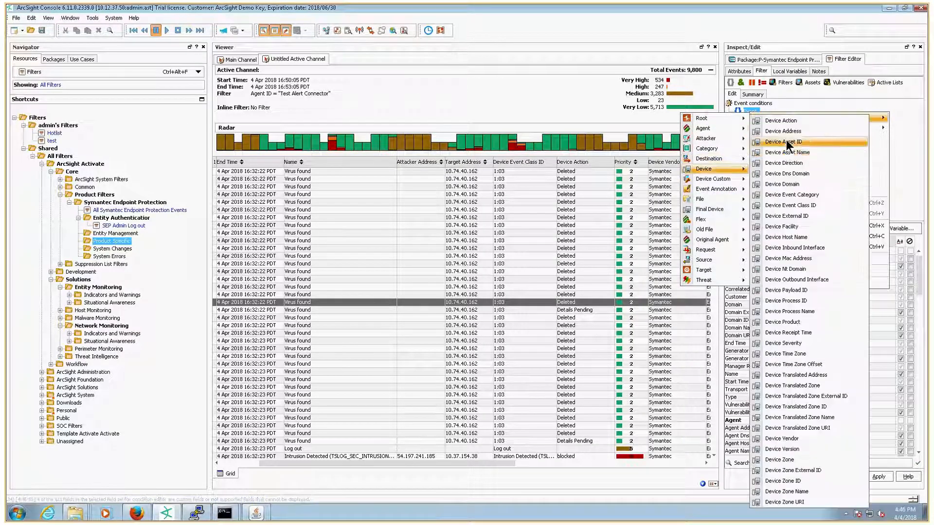
{"action": "left_click", "coordinate": [786, 205]}
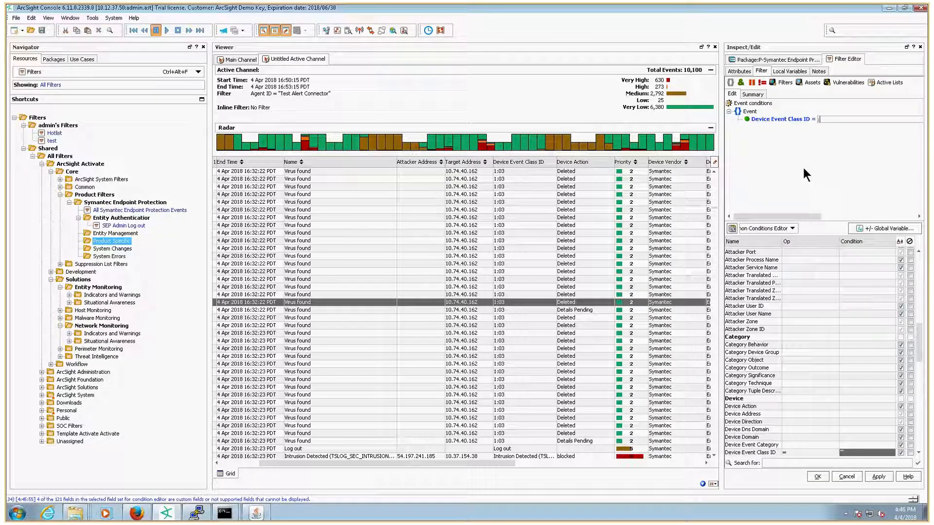
{"action": "type", "text": "1:03"}
{"action": "key", "text": "Return"}
Step: Add a second condition requiring Device Action = Deleted under the AND operator
{"action": "left_click", "coordinate": [749, 112]}
{"action": "right_click", "coordinate": [749, 115]}
{"action": "mouse_move", "coordinate": [778, 119]}
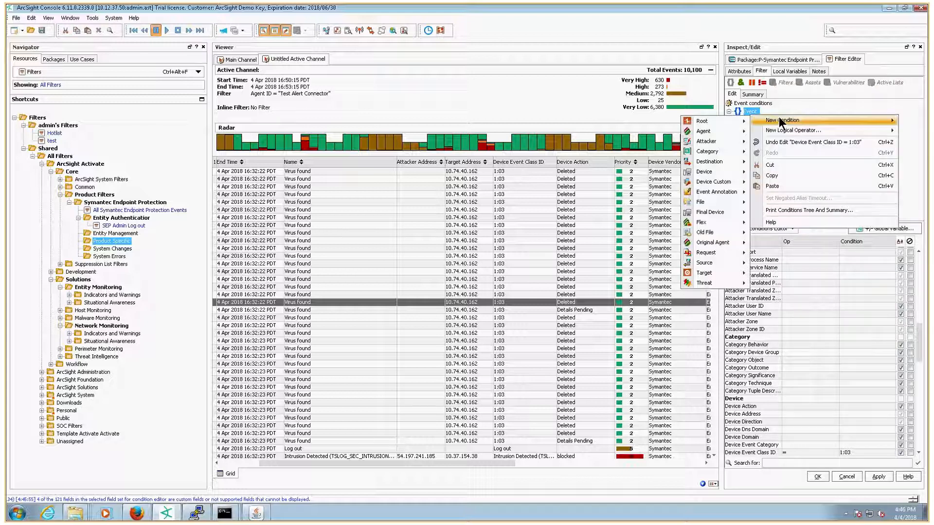
{"action": "mouse_move", "coordinate": [722, 171]}
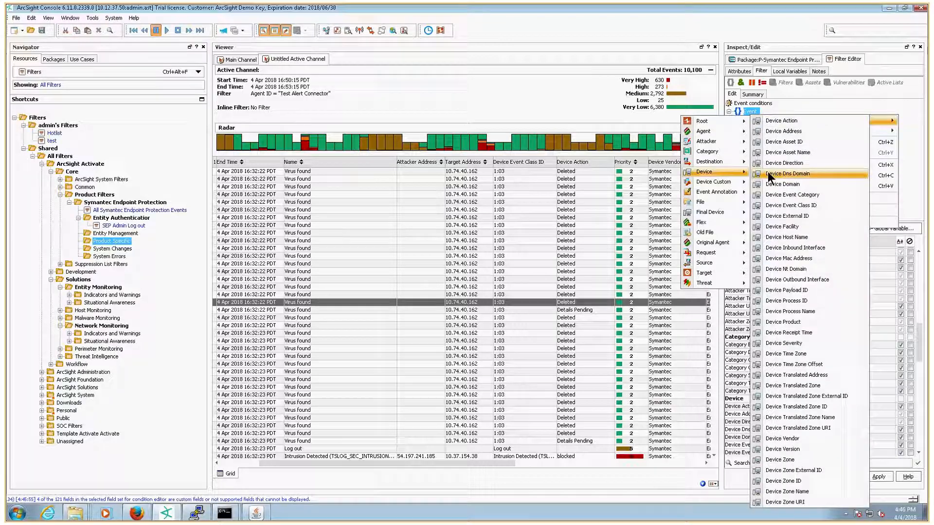
{"action": "left_click", "coordinate": [784, 130]}
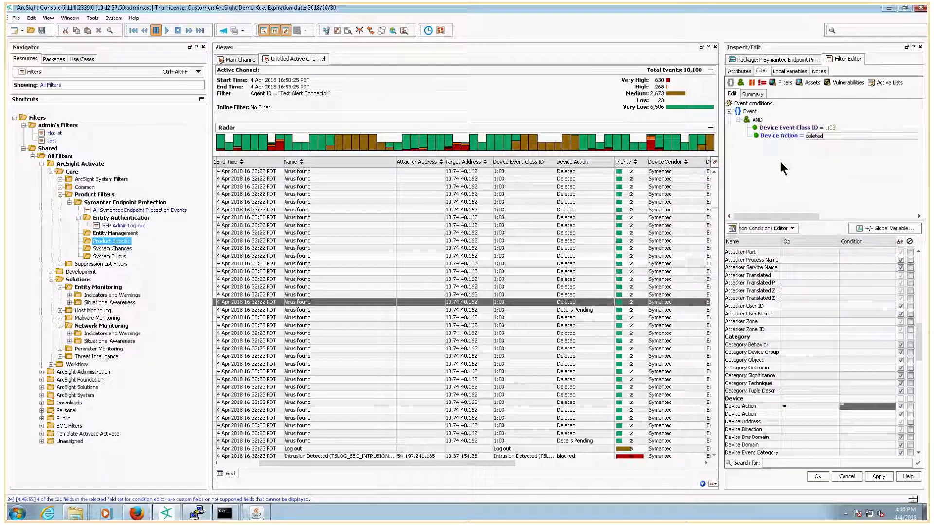
{"action": "key", "text": "Return"}
{"action": "left_click", "coordinate": [811, 139]}
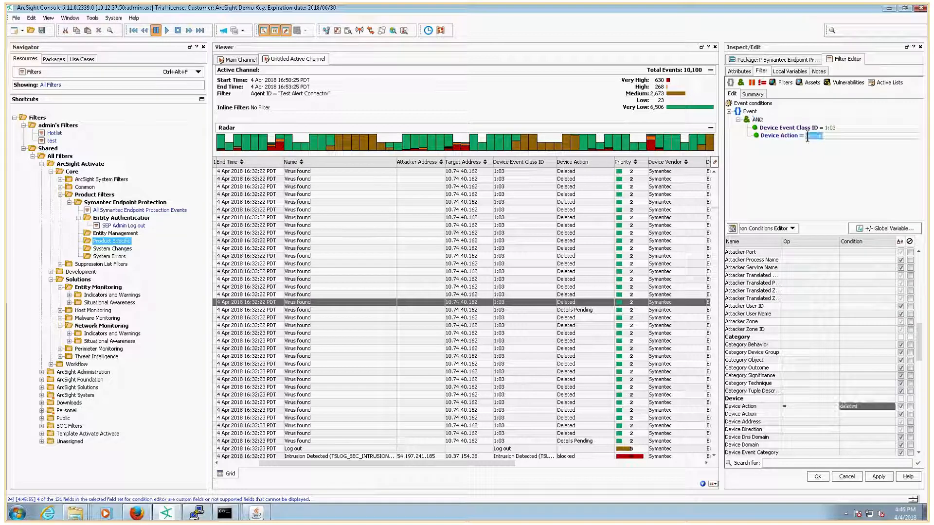
{"action": "key", "text": "ctrl+a"}
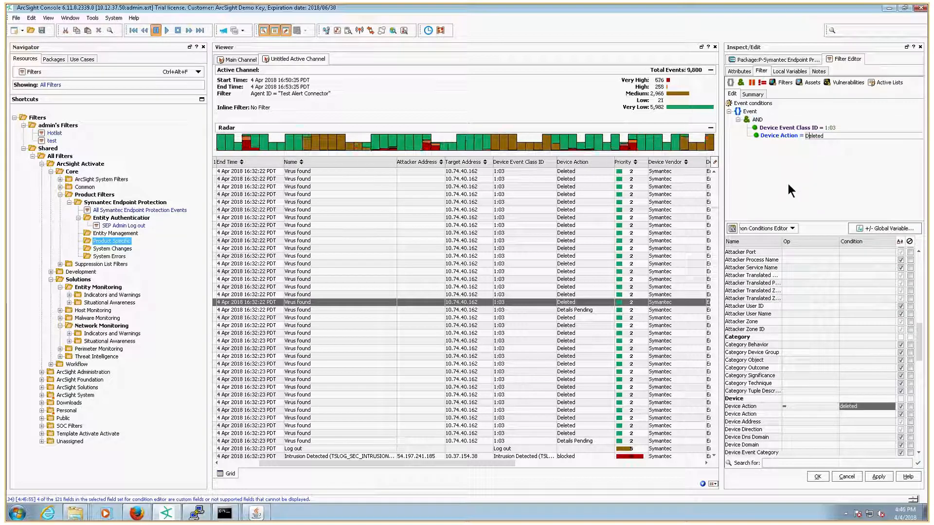
{"action": "type", "text": "Deleted"}
{"action": "key", "text": "Return"}
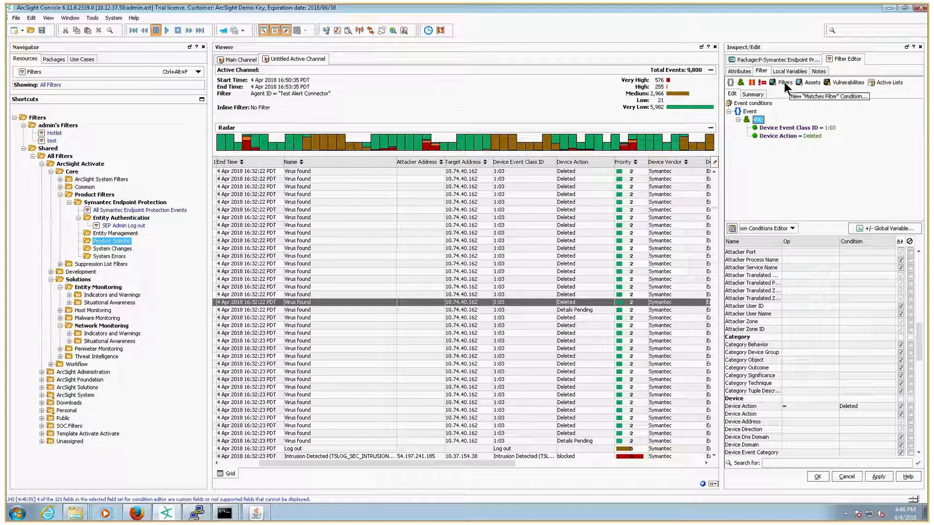
Step: Add a Matches Filter condition referencing the All Symantec Endpoint Protection Events filter
{"action": "left_click", "coordinate": [784, 82]}
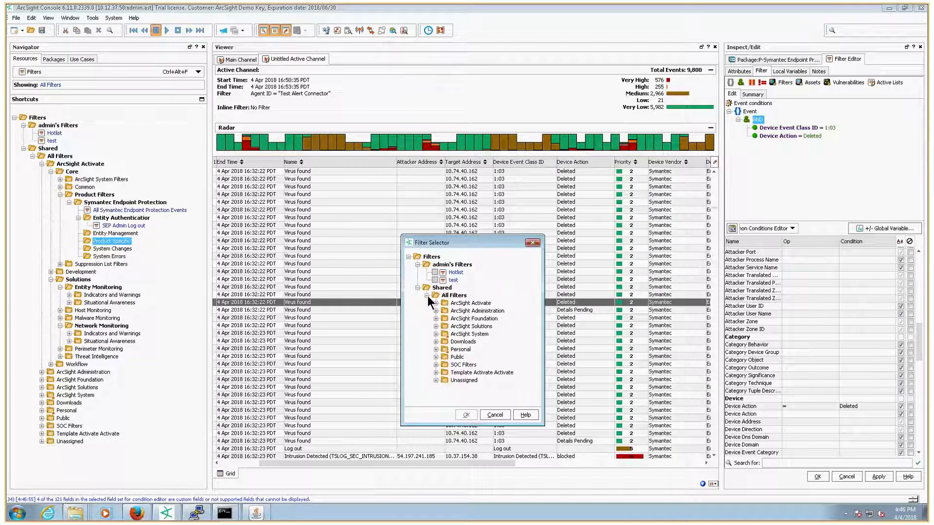
{"action": "left_click", "coordinate": [436, 303]}
{"action": "left_click", "coordinate": [445, 310]}
{"action": "left_click", "coordinate": [455, 334]}
{"action": "left_click", "coordinate": [463, 341]}
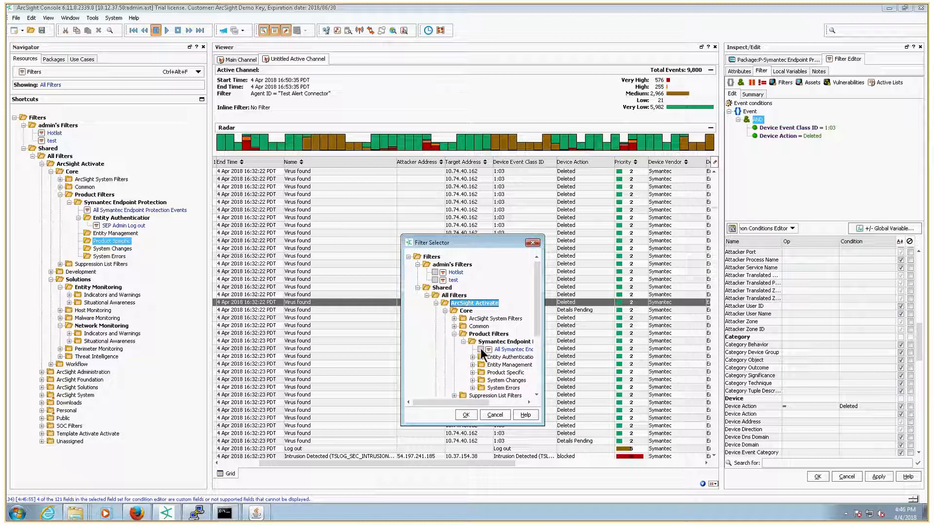
{"action": "left_click", "coordinate": [481, 350]}
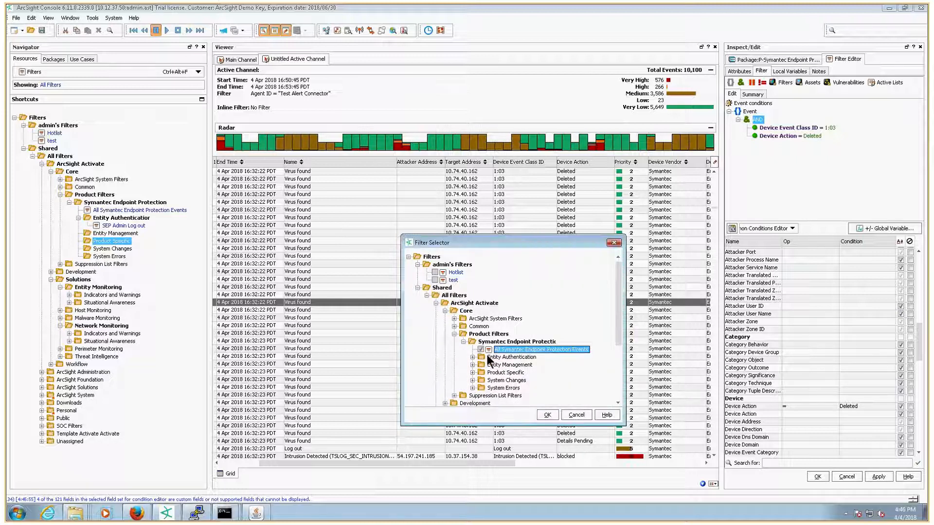
{"action": "left_click", "coordinate": [547, 415]}
Step: Review the filter's attributes and conditions, then save the Malware - Action Deleted filter
{"action": "left_click", "coordinate": [737, 71]}
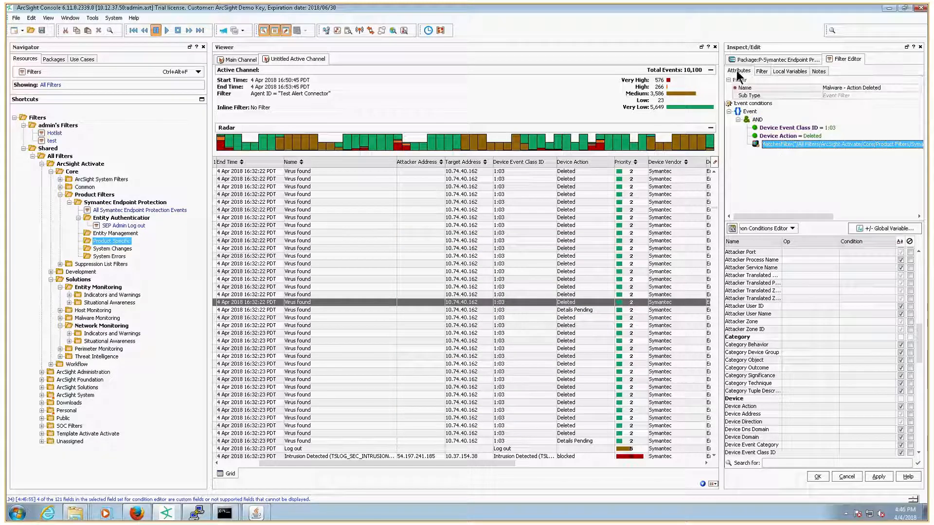
{"action": "left_click", "coordinate": [760, 71]}
{"action": "right_click", "coordinate": [758, 120]}
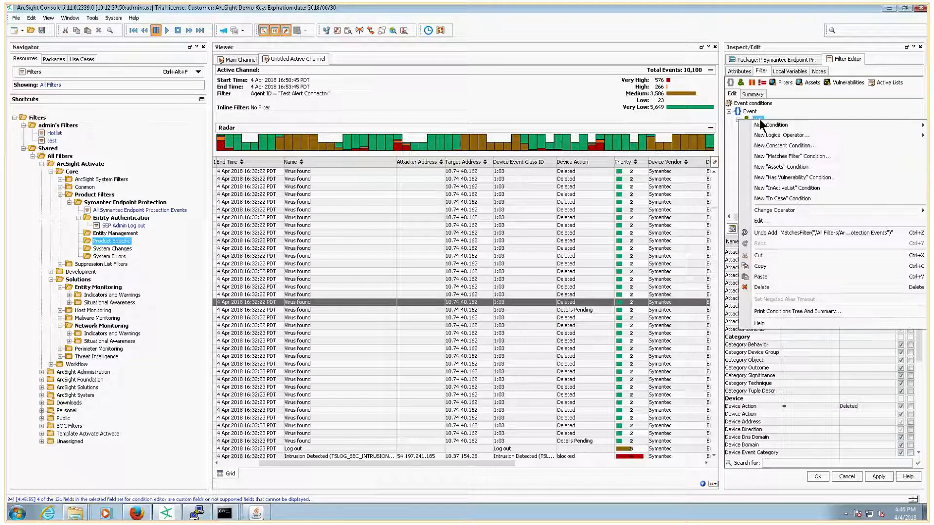
{"action": "key", "text": "Escape"}
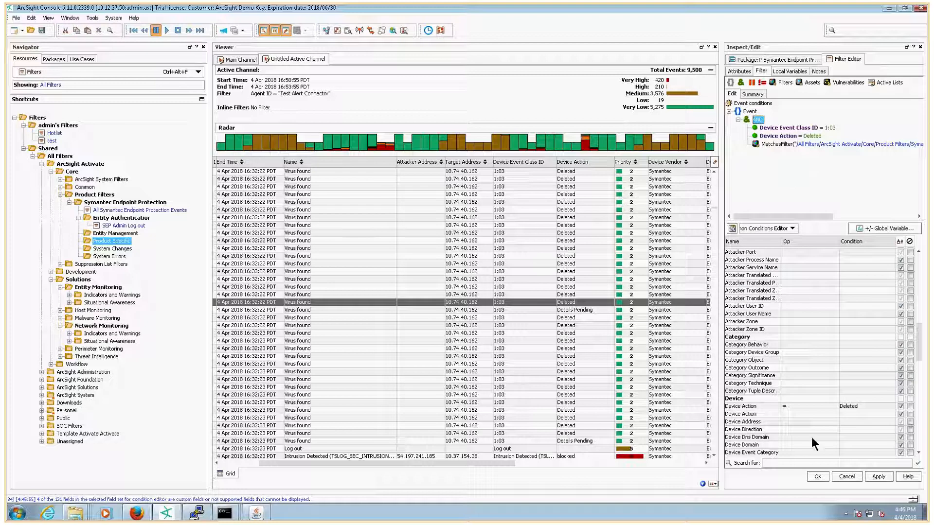
{"action": "left_click", "coordinate": [817, 476]}
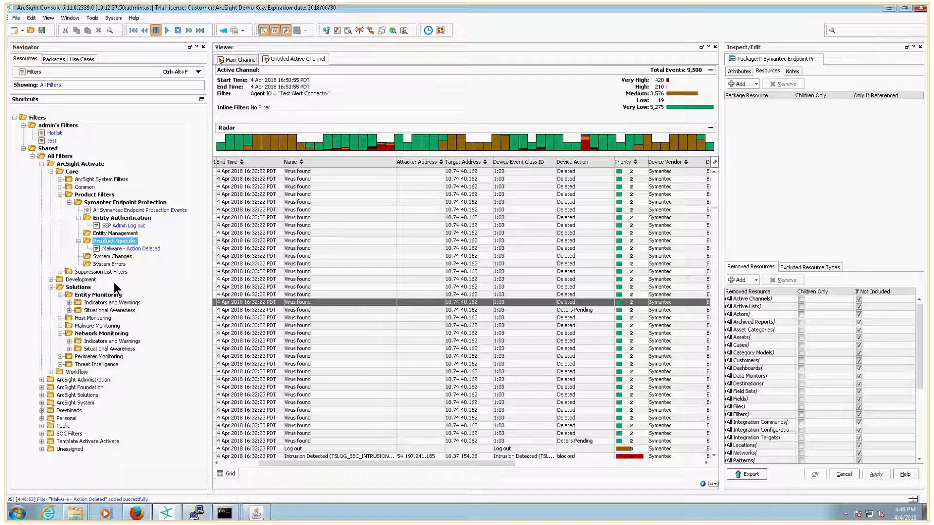
Step: Create a new filter named Malware - Action Details Pending in the Product Specific filter group
{"action": "right_click", "coordinate": [118, 241]}
{"action": "left_click", "coordinate": [139, 247]}
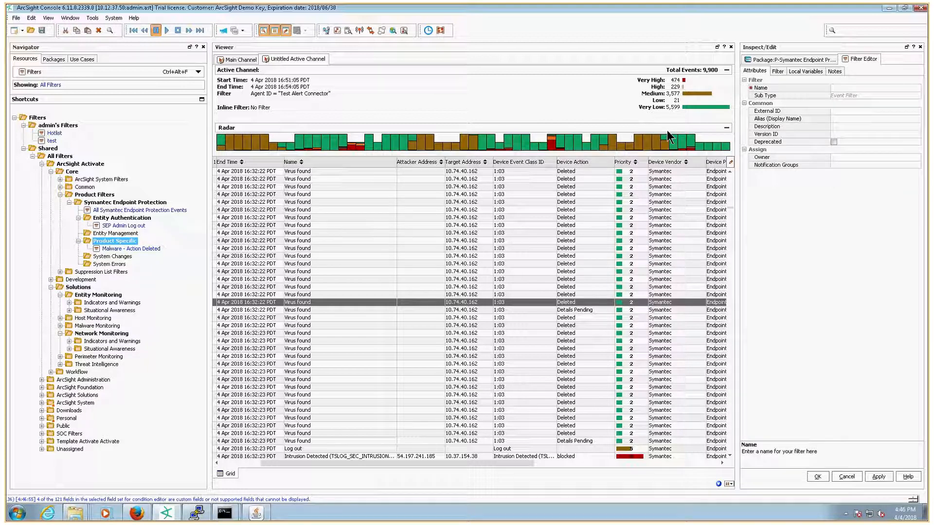
{"action": "type", "text": "Malware - Action De"}
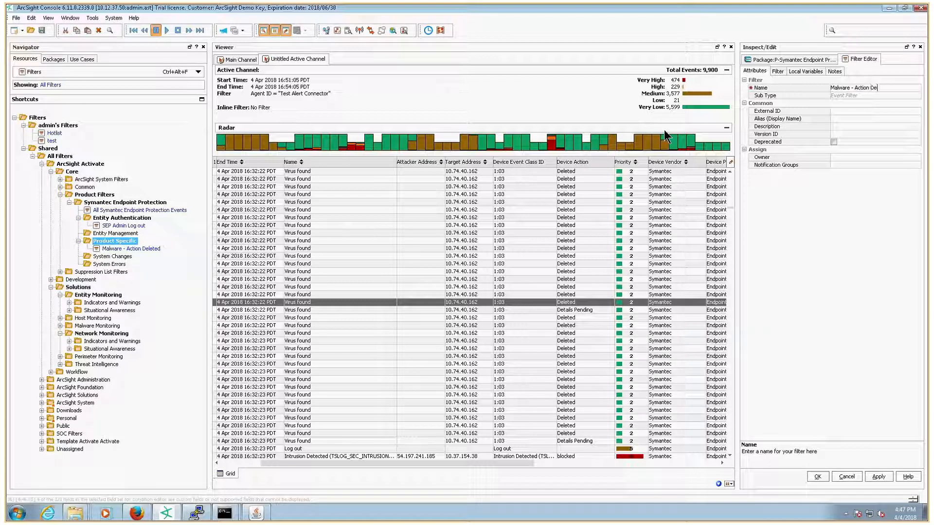
{"action": "type", "text": "tails Pending"}
Step: Paste the copied event conditions into the new filter's condition tree
{"action": "left_click", "coordinate": [778, 71]}
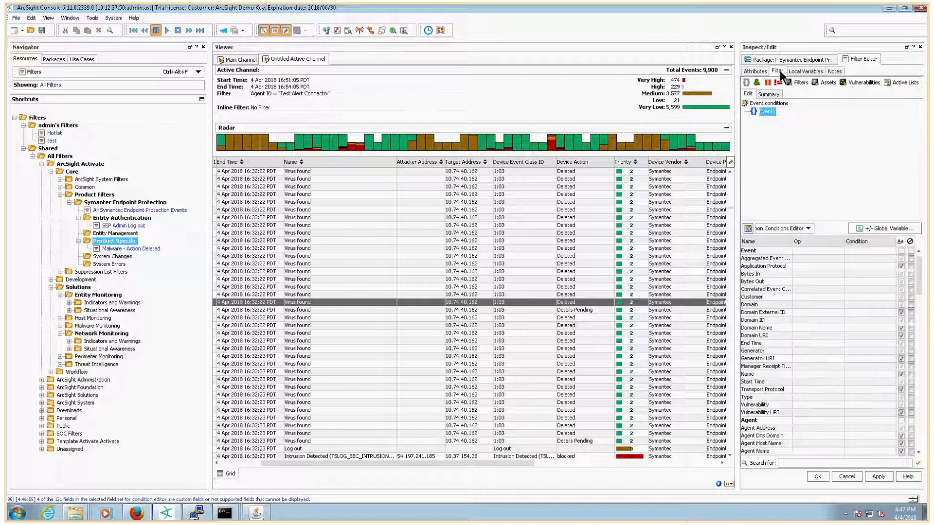
{"action": "right_click", "coordinate": [766, 111]}
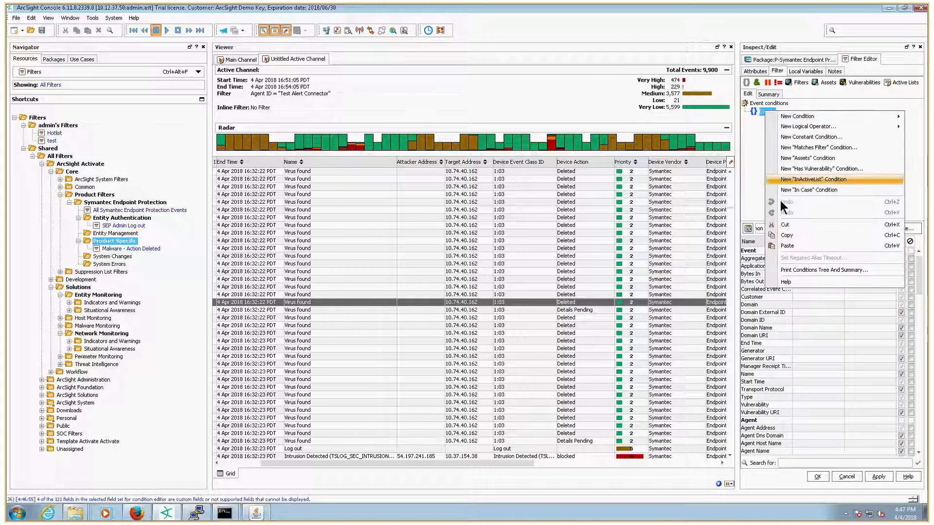
{"action": "left_click", "coordinate": [785, 246]}
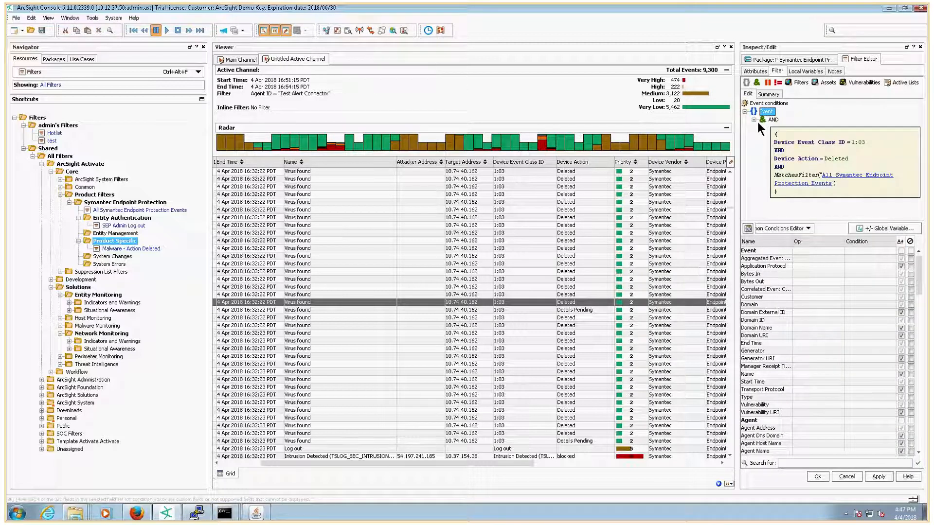
Step: Change the Device Action condition value to Details Pending and save the filter
{"action": "left_click", "coordinate": [753, 120]}
{"action": "left_click", "coordinate": [823, 136]}
{"action": "left_click", "coordinate": [833, 136]}
{"action": "type", "text": "Deleted"}
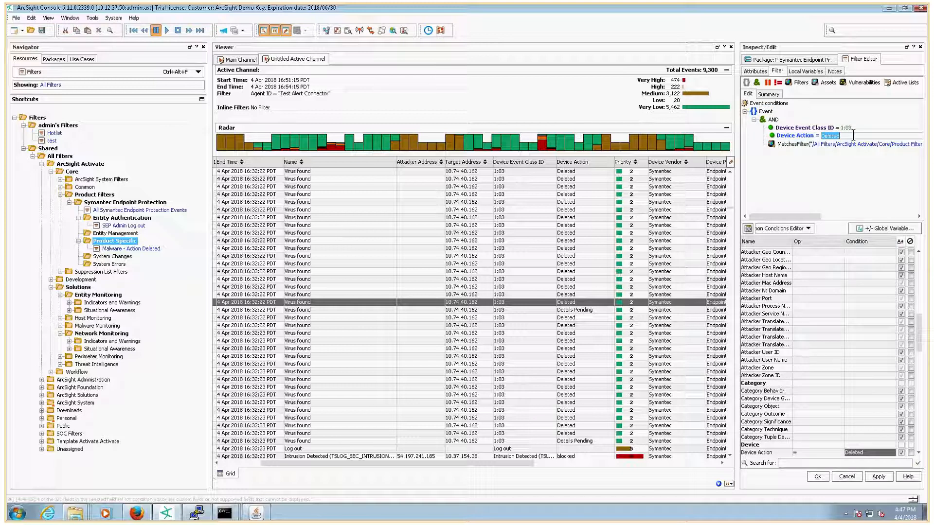
{"action": "type", "text": "ails"}
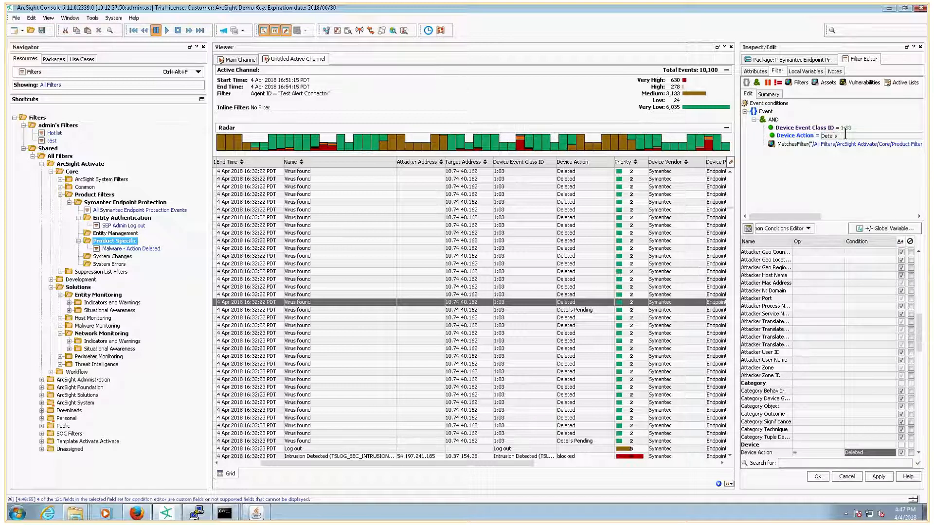
{"action": "type", "text": " Pending"}
{"action": "key", "text": "Return"}
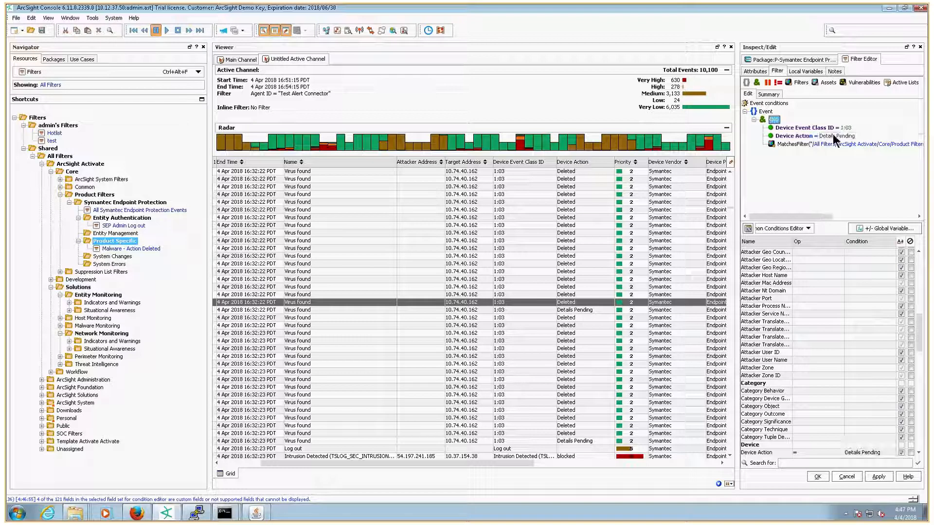
{"action": "left_click", "coordinate": [816, 478]}
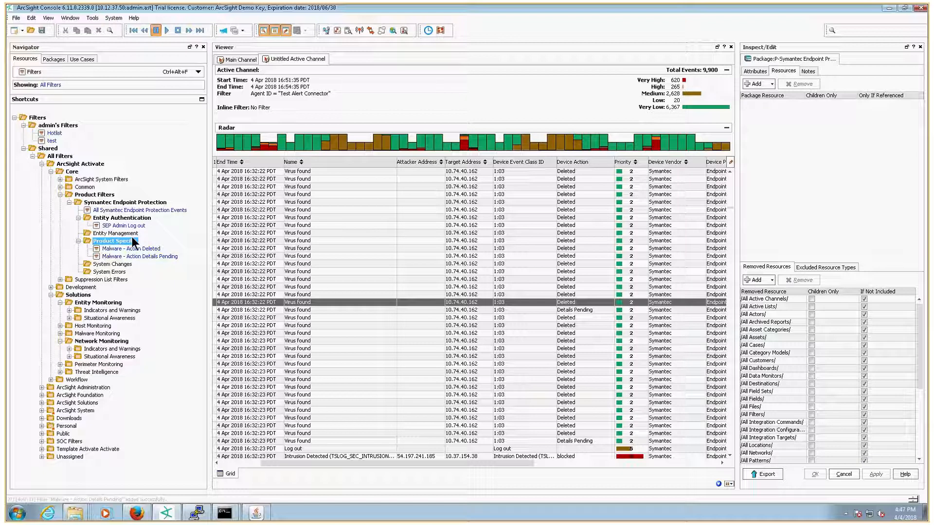
Step: Switch to the browser and review the L1 Entity Monitoring and L1 Malware Monitoring content hook filter tables
{"action": "left_click", "coordinate": [109, 240]}
{"action": "left_click", "coordinate": [137, 513]}
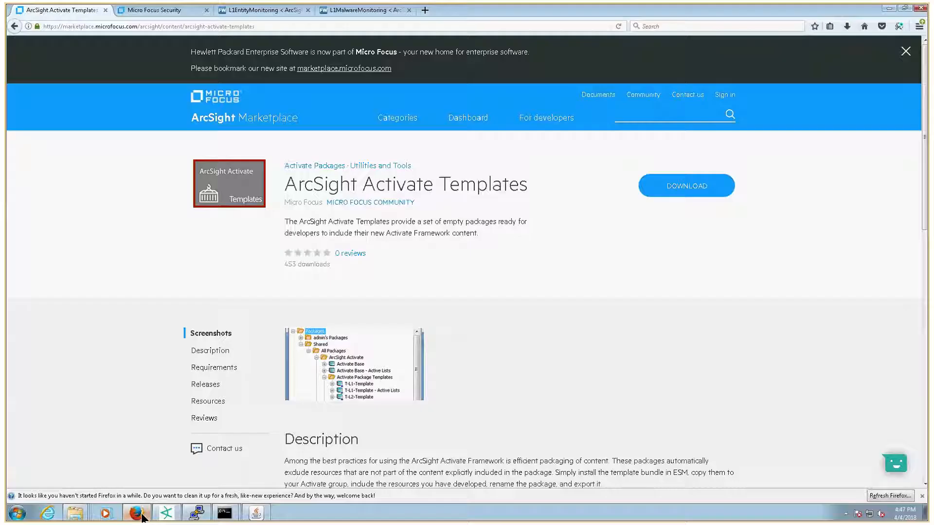
{"action": "left_click", "coordinate": [275, 9]}
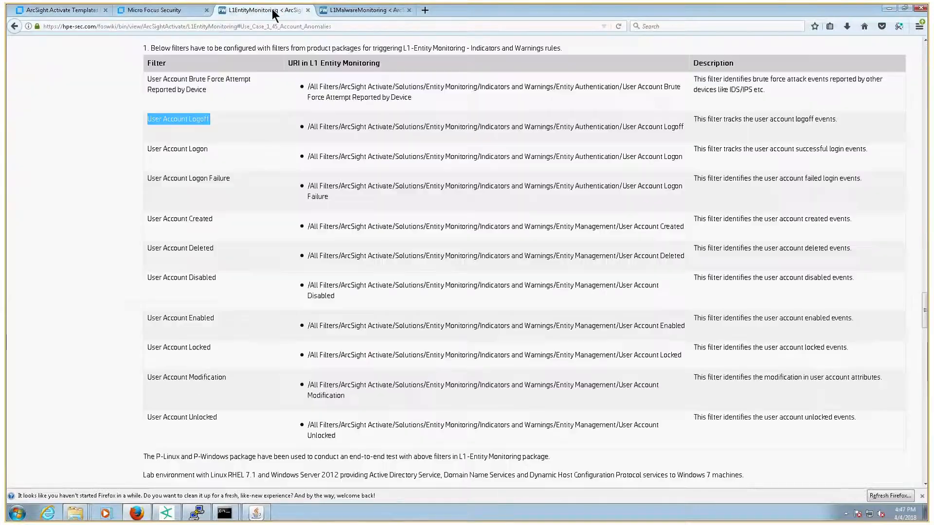
{"action": "left_click_drag", "start_coordinate": [230, 127], "coordinate": [142, 118]}
{"action": "left_click", "coordinate": [350, 11]}
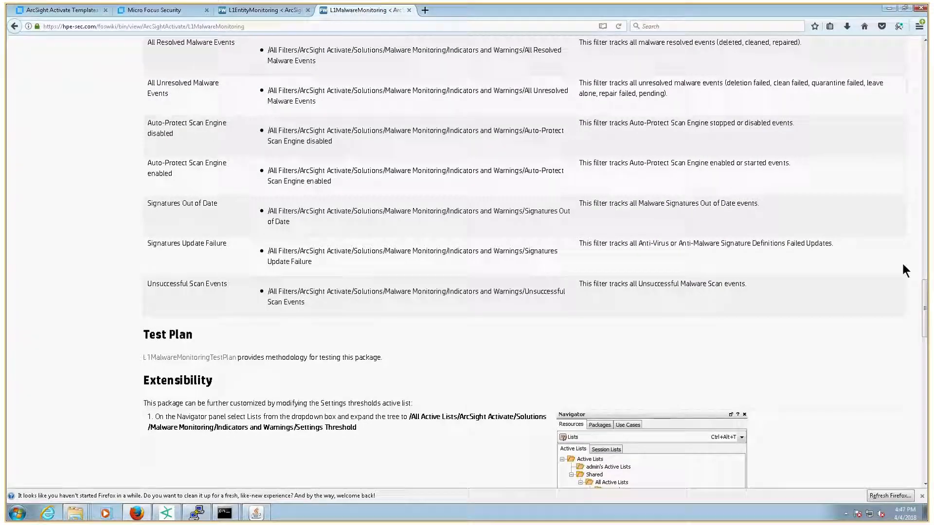
{"action": "scroll", "coordinate": [904, 267], "scroll_direction": "up", "scroll_amount": 20}
{"action": "left_click_drag", "start_coordinate": [925, 126], "coordinate": [925, 292]}
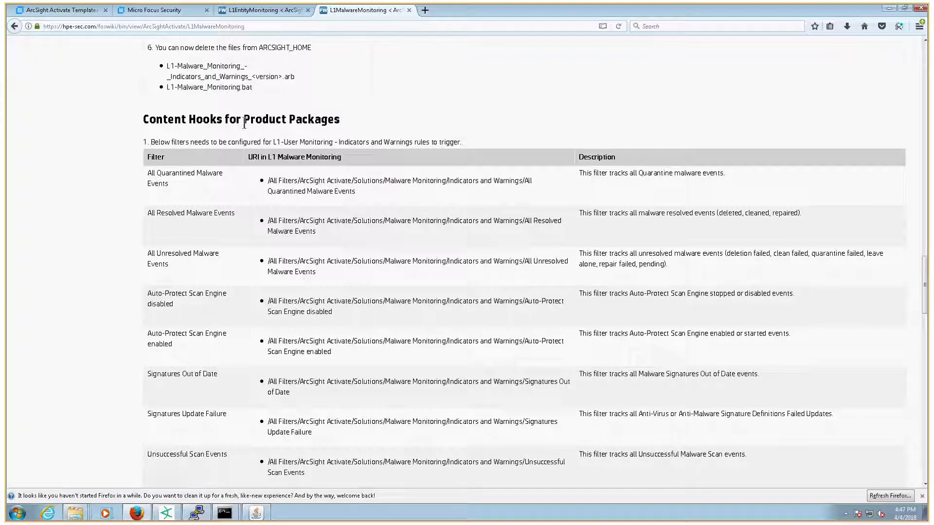
Step: Return to ArcSight Console and open the User Account Logoff filter under Entity Monitoring, Indicators and Warnings, Account Anomalies
{"action": "left_click", "coordinate": [179, 514]}
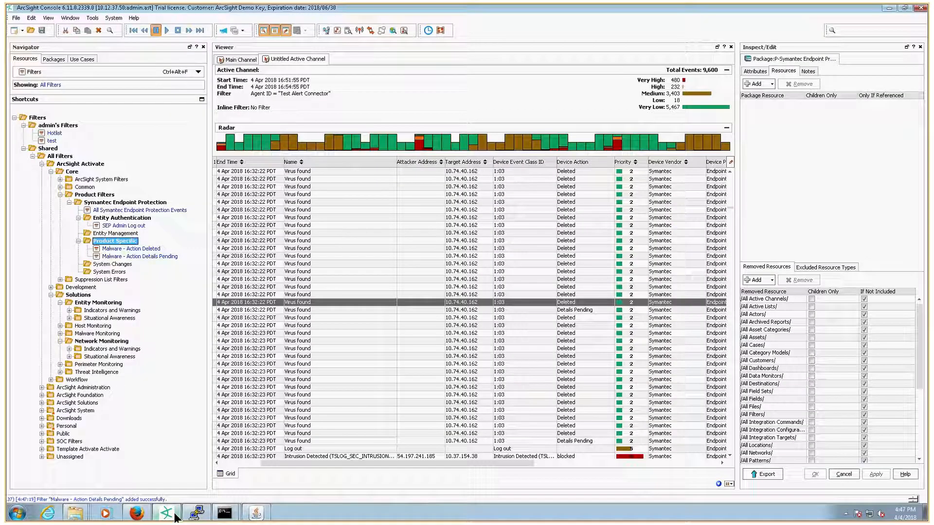
{"action": "left_click", "coordinate": [70, 311]}
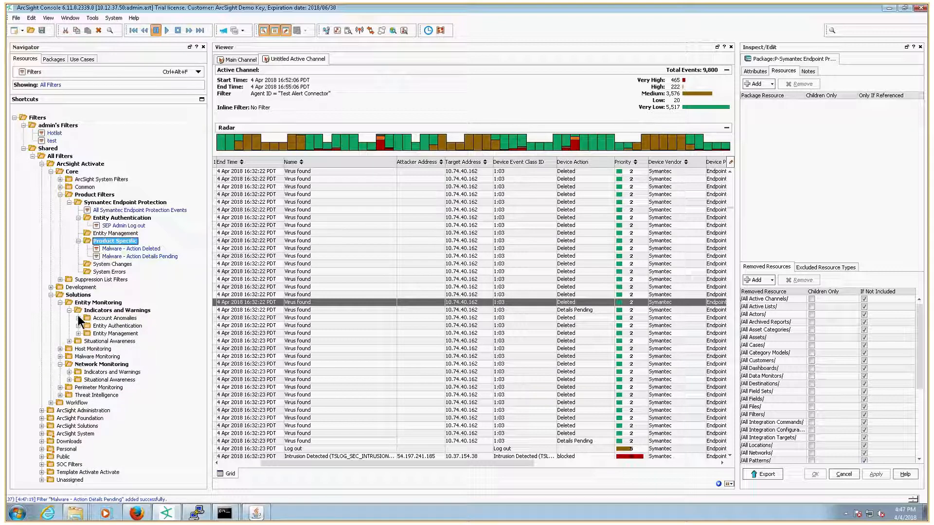
{"action": "left_click", "coordinate": [79, 318]}
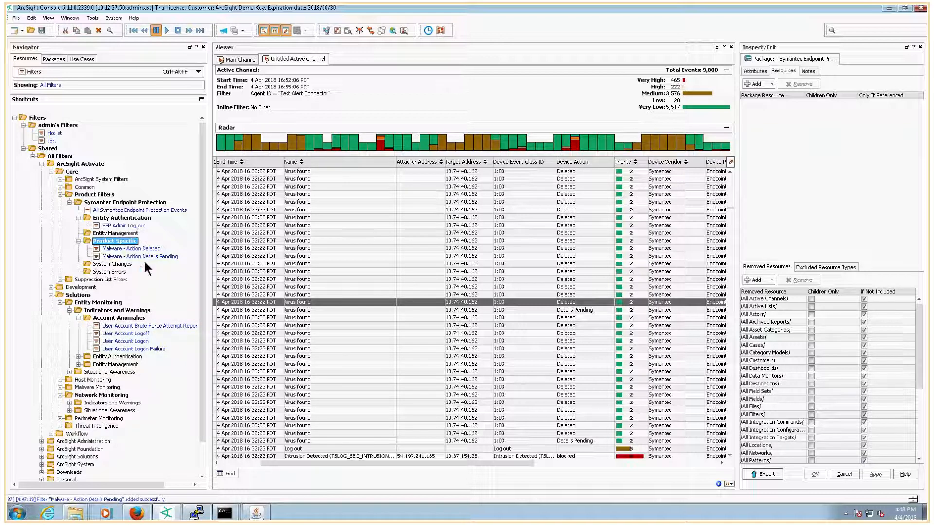
{"action": "double_click", "coordinate": [130, 332]}
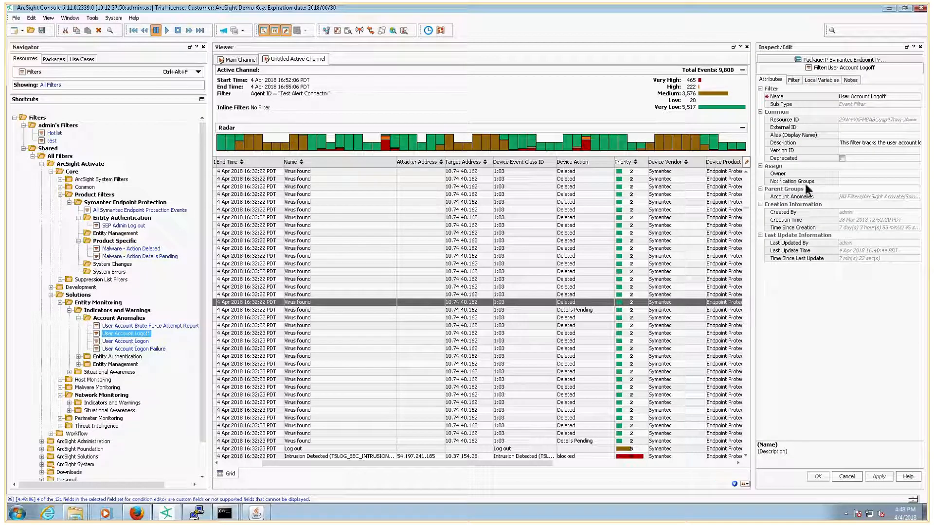
Step: Replace the False condition with a Matches Filter condition referencing SEP Admin Log out and save the filter
{"action": "left_click", "coordinate": [794, 79]}
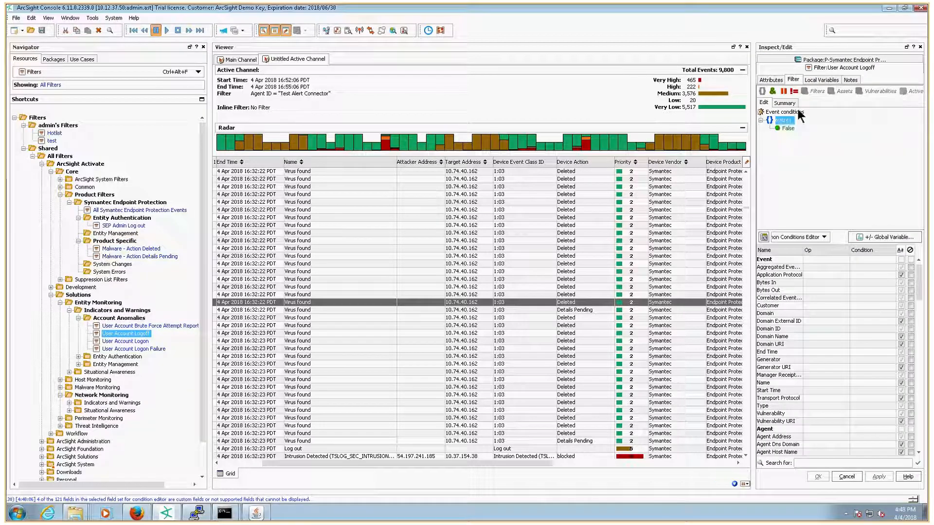
{"action": "left_click", "coordinate": [788, 128]}
{"action": "left_click", "coordinate": [805, 91]}
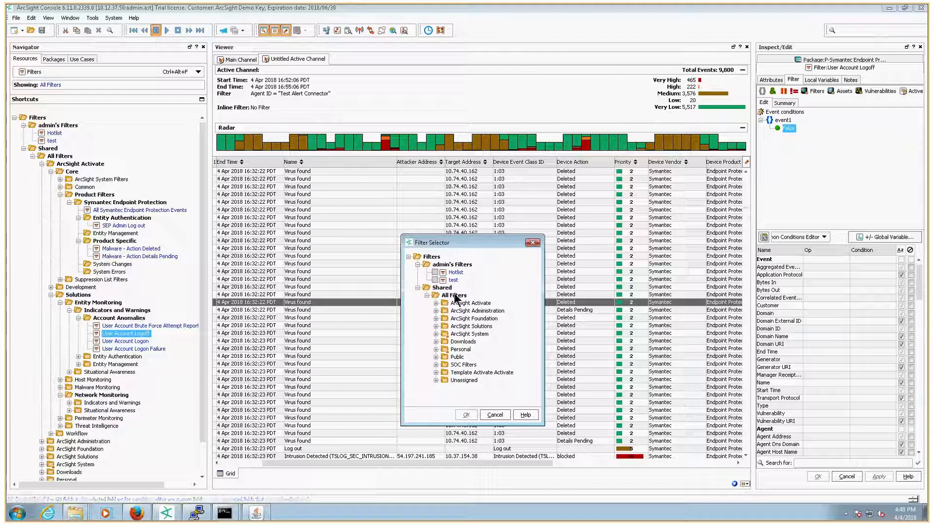
{"action": "left_click", "coordinate": [436, 303]}
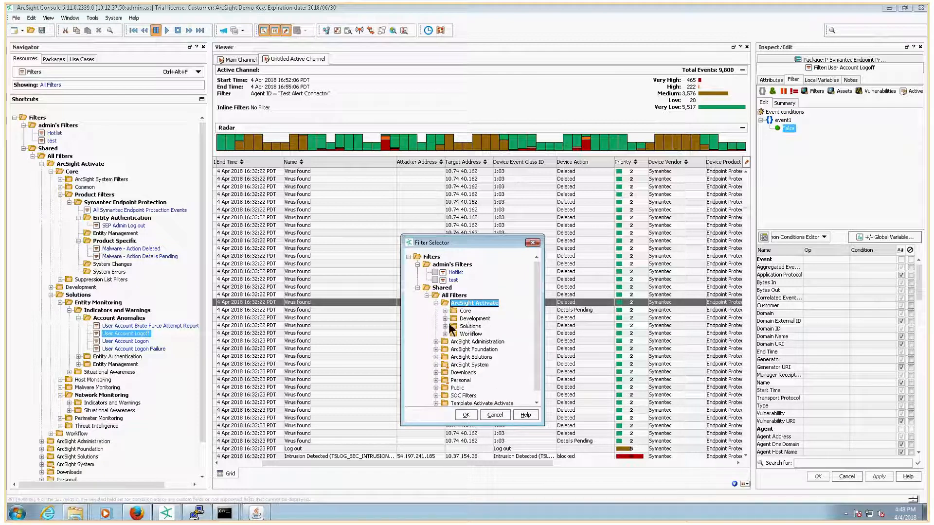
{"action": "left_click", "coordinate": [445, 311]}
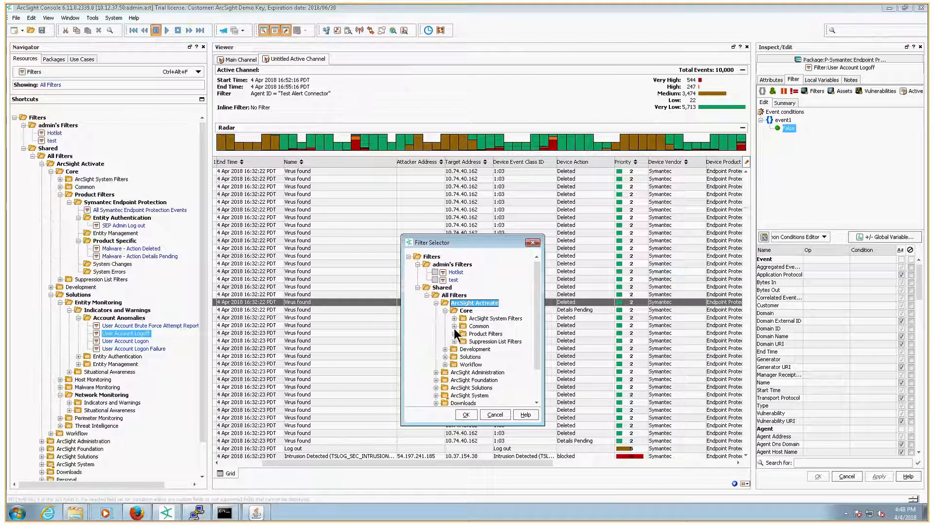
{"action": "left_click", "coordinate": [454, 334]}
{"action": "left_click", "coordinate": [463, 340]}
{"action": "left_click", "coordinate": [471, 357]}
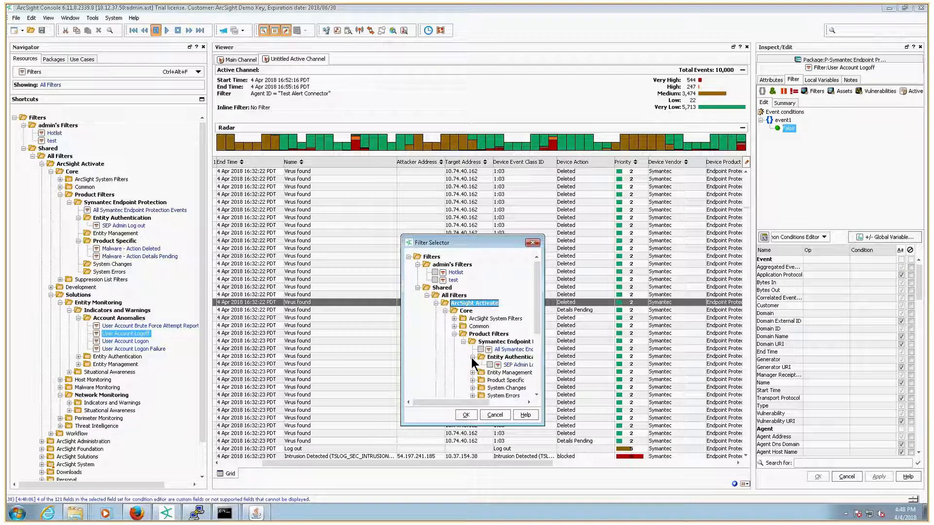
{"action": "left_click_drag", "start_coordinate": [544, 370], "coordinate": [583, 370]}
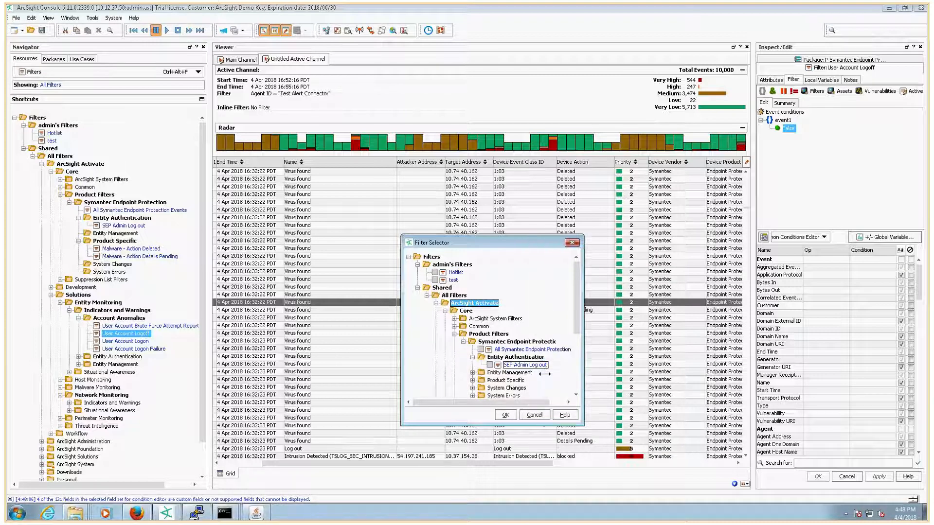
{"action": "left_click", "coordinate": [489, 364]}
{"action": "left_click", "coordinate": [506, 415]}
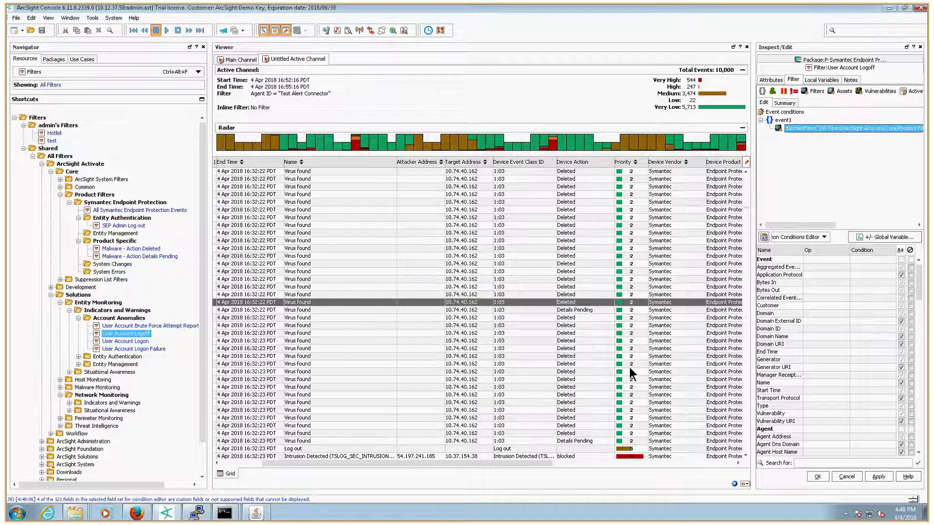
{"action": "left_click", "coordinate": [817, 476]}
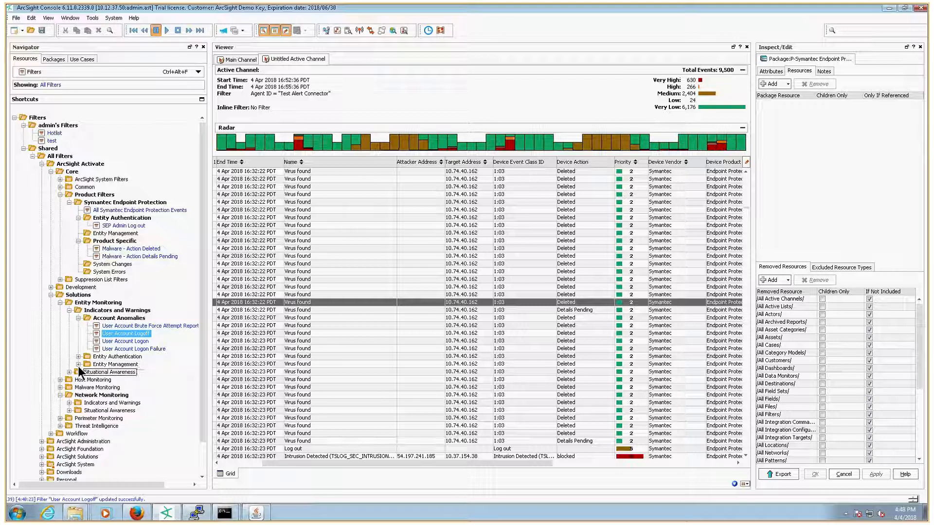
Step: Open the Main Channel in the viewer and switch to the Test Alert Connector window
{"action": "left_click", "coordinate": [78, 317]}
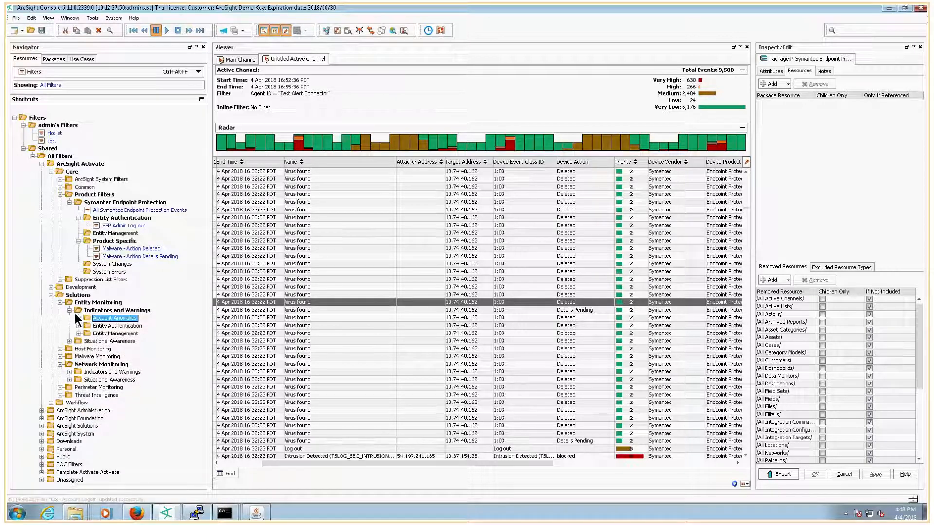
{"action": "left_click", "coordinate": [74, 311]}
{"action": "left_click", "coordinate": [243, 61]}
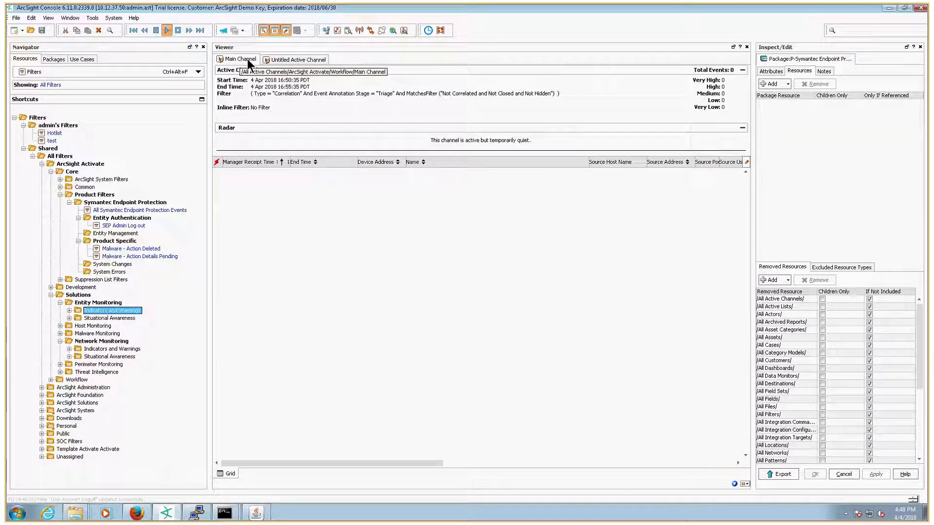
{"action": "left_click", "coordinate": [256, 512]}
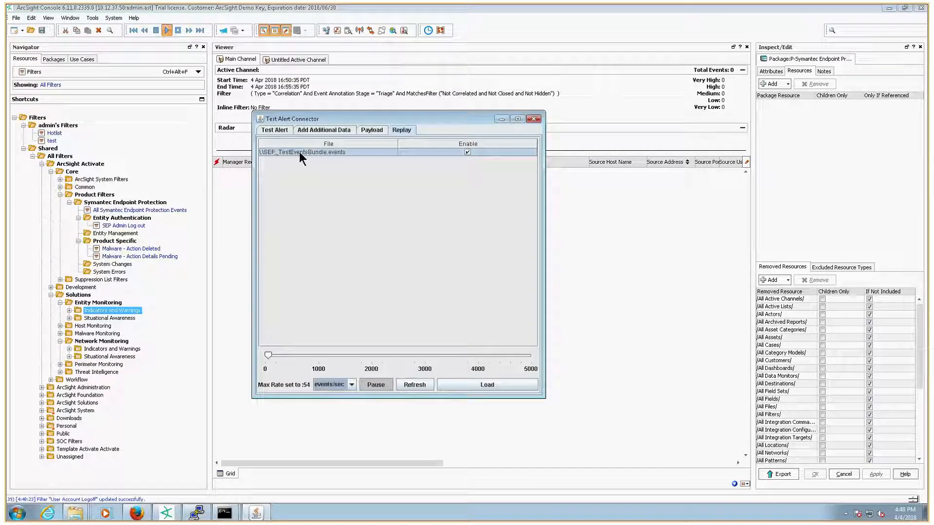
Step: Minimise the connector window, open the All Resolved Malware Events filter under Malware Monitoring, Indicators and Warnings, and add an OR group
{"action": "left_click", "coordinate": [502, 119]}
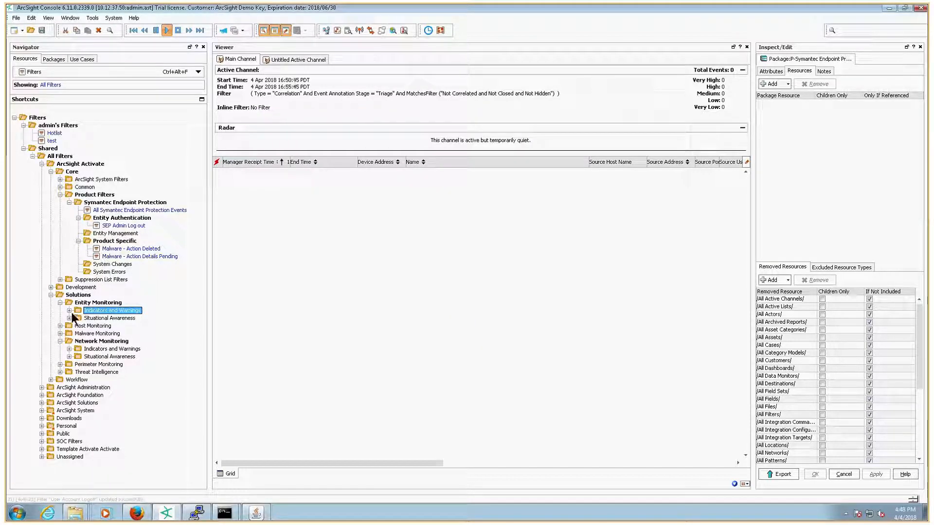
{"action": "left_click", "coordinate": [59, 333]}
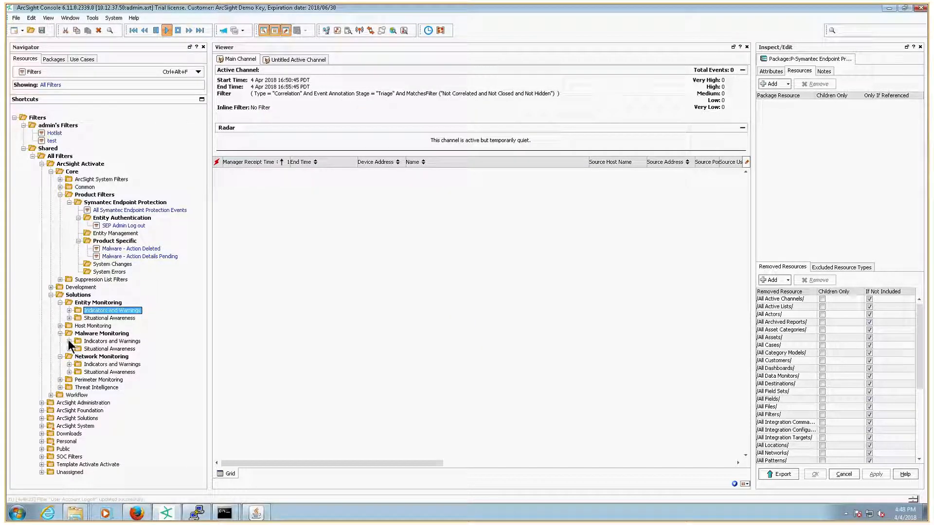
{"action": "left_click", "coordinate": [69, 341]}
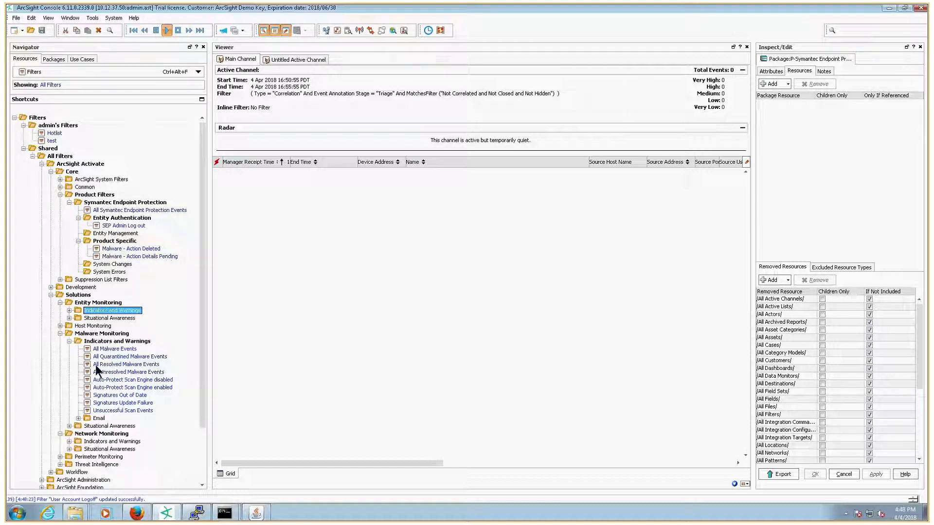
{"action": "double_click", "coordinate": [136, 363]}
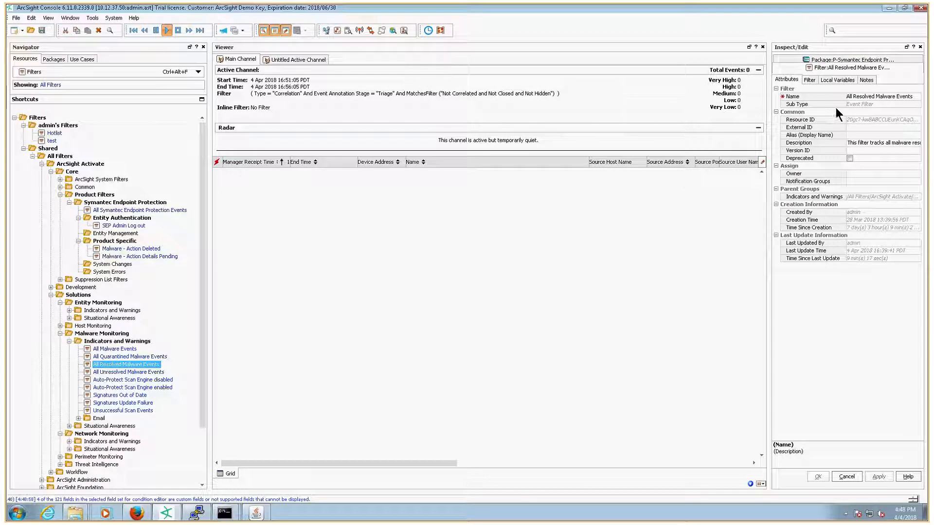
{"action": "left_click_drag", "start_coordinate": [768, 107], "coordinate": [654, 107]}
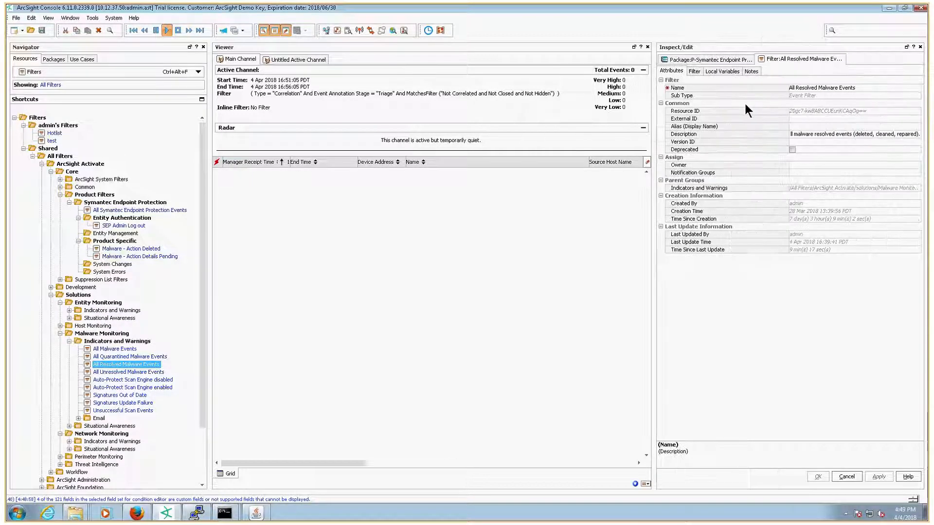
{"action": "left_click", "coordinate": [693, 71]}
{"action": "left_click", "coordinate": [689, 119]}
{"action": "left_click", "coordinate": [684, 82]}
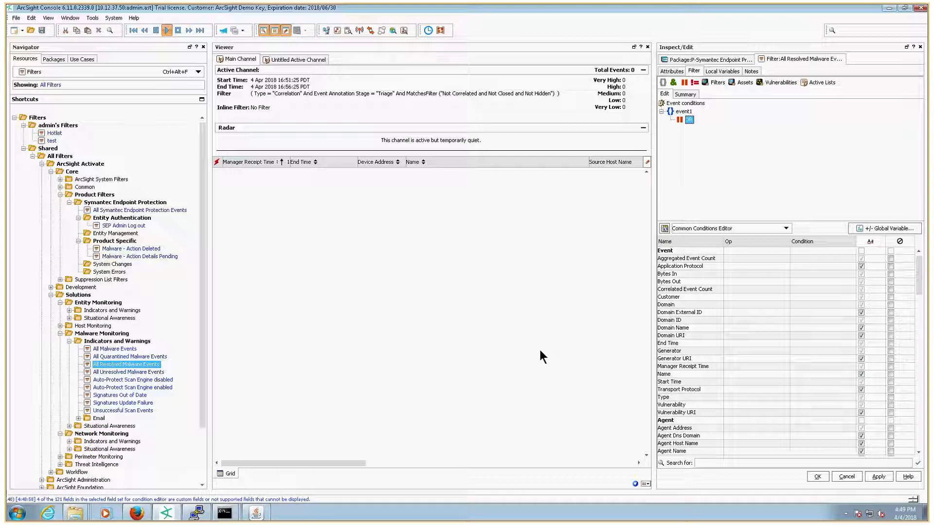
Step: Add a Matches Filter condition referencing Malware - Action Deleted to the OR group, apply, and close the filter
{"action": "left_click", "coordinate": [716, 82]}
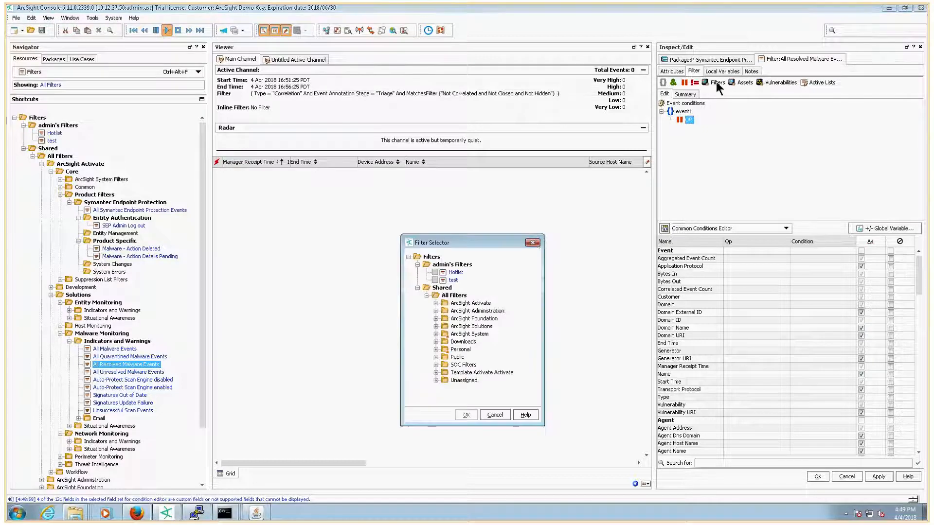
{"action": "left_click", "coordinate": [436, 303]}
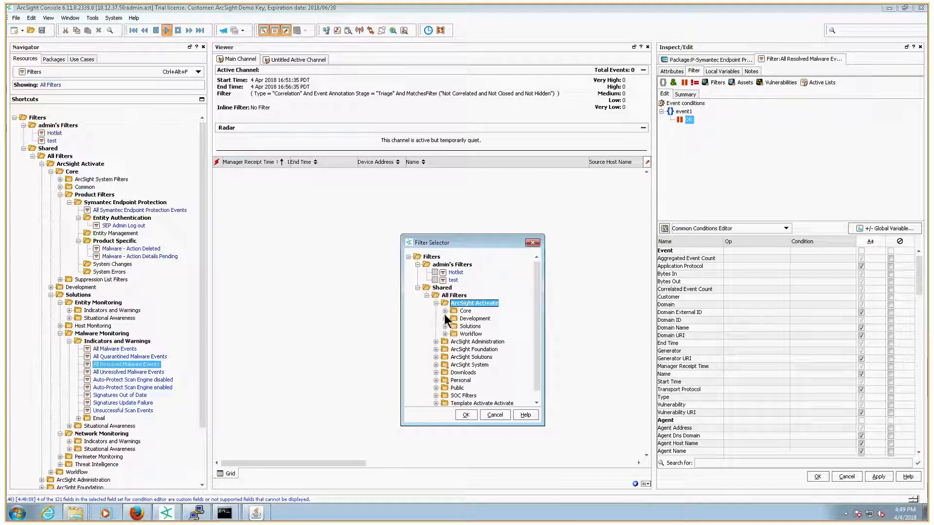
{"action": "left_click", "coordinate": [445, 311]}
{"action": "left_click", "coordinate": [453, 335]}
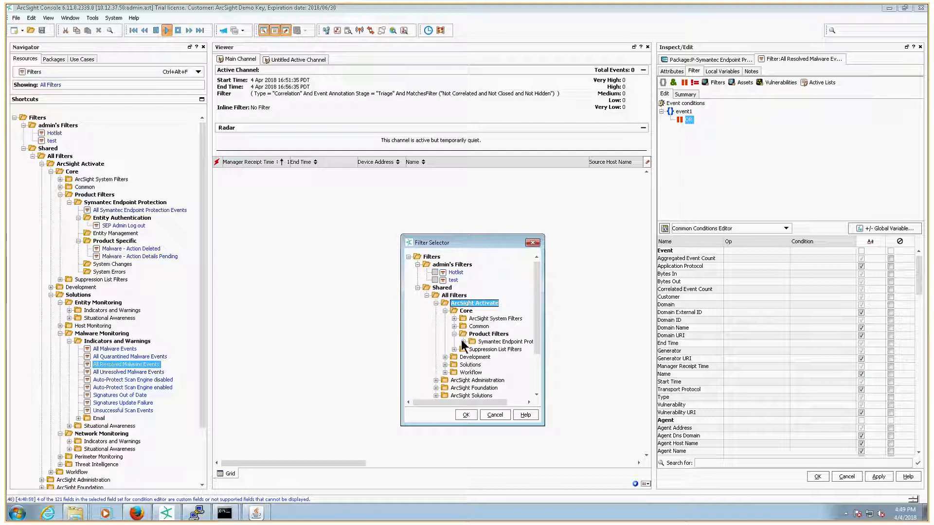
{"action": "left_click", "coordinate": [463, 342]}
{"action": "left_click", "coordinate": [472, 372]}
{"action": "left_click_drag", "start_coordinate": [544, 425], "coordinate": [650, 474]}
{"action": "left_click", "coordinate": [489, 380]}
{"action": "left_click", "coordinate": [572, 462]}
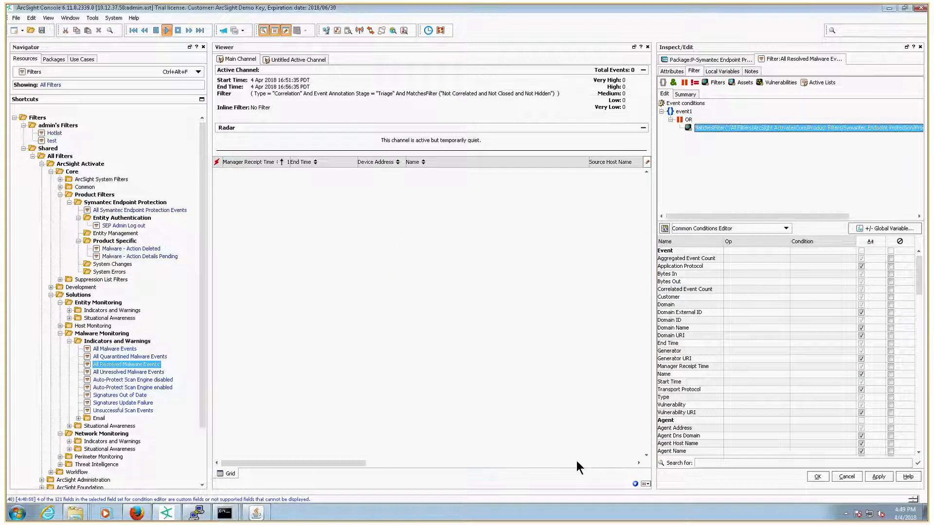
{"action": "left_click", "coordinate": [868, 471]}
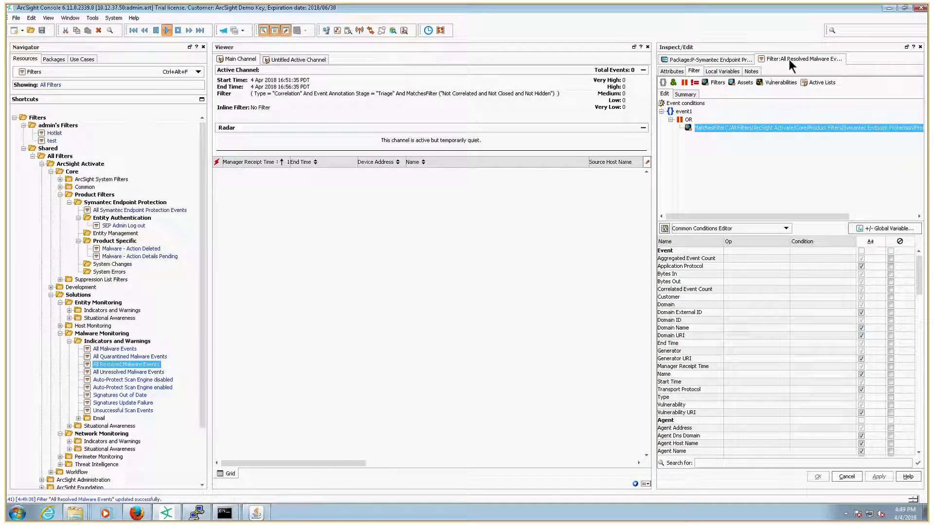
{"action": "right_click", "coordinate": [789, 59]}
{"action": "left_click", "coordinate": [807, 76]}
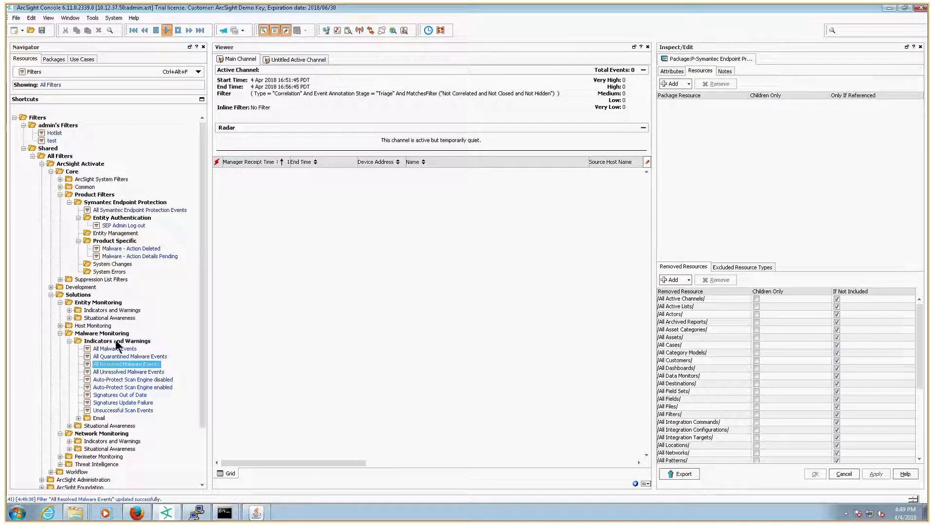
Step: Edit the All Unresolved Malware Events filter to an OR group matching the Malware - Action Details Pending filter and save it
{"action": "double_click", "coordinate": [122, 372]}
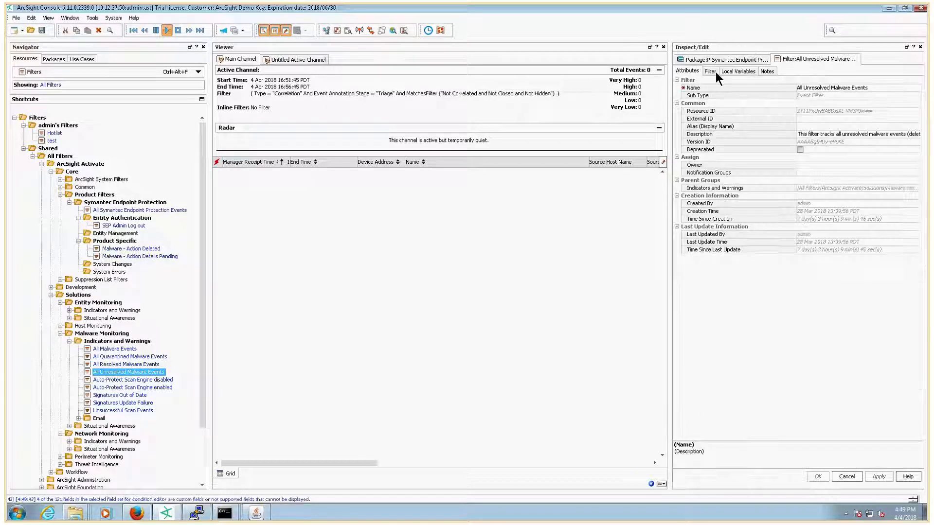
{"action": "left_click", "coordinate": [711, 71]}
{"action": "left_click", "coordinate": [700, 82]}
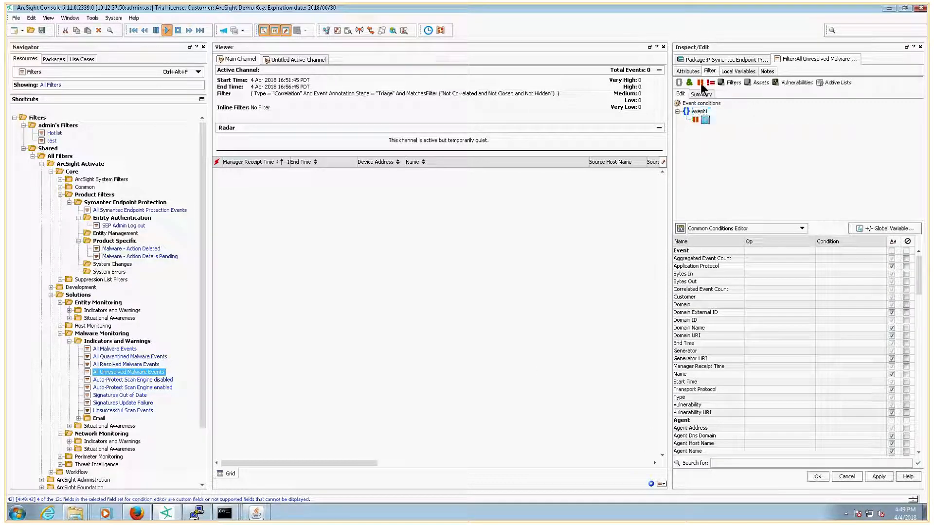
{"action": "left_click", "coordinate": [729, 83]}
{"action": "left_click", "coordinate": [437, 302]}
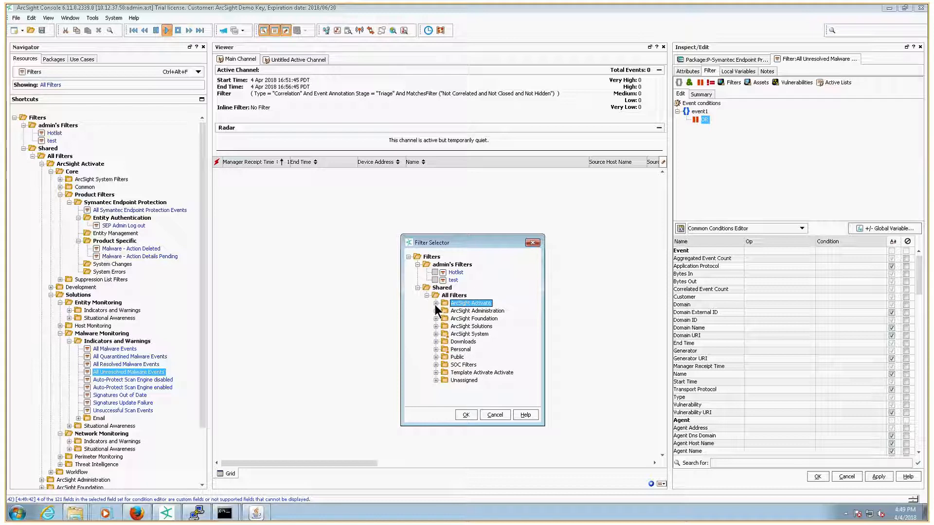
{"action": "left_click", "coordinate": [436, 302]}
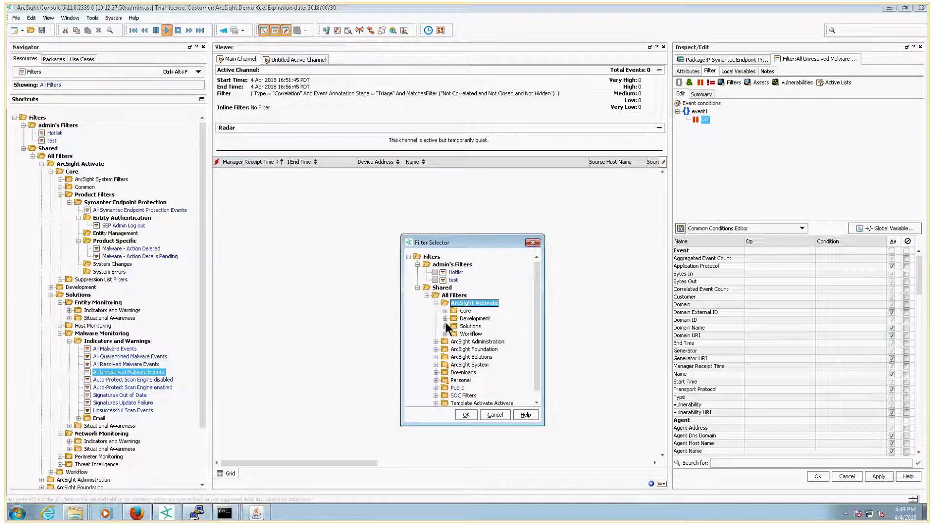
{"action": "left_click", "coordinate": [444, 311]}
{"action": "left_click", "coordinate": [453, 334]}
{"action": "left_click", "coordinate": [463, 341]}
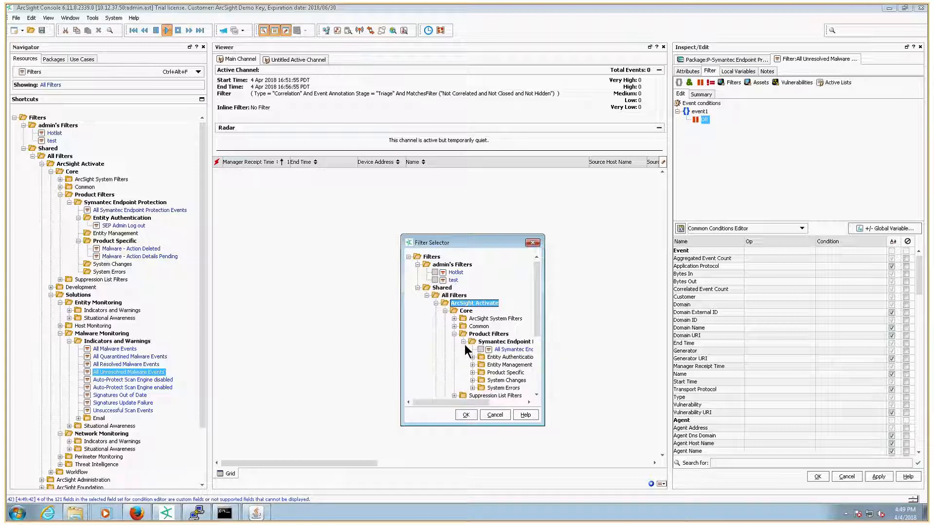
{"action": "left_click", "coordinate": [472, 372]}
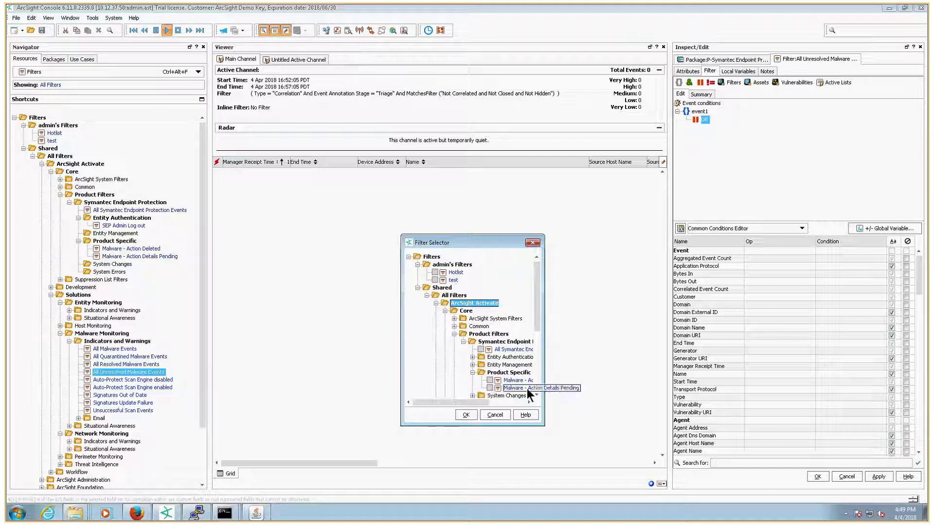
{"action": "left_click_drag", "start_coordinate": [543, 406], "coordinate": [626, 406]}
{"action": "left_click", "coordinate": [490, 388]}
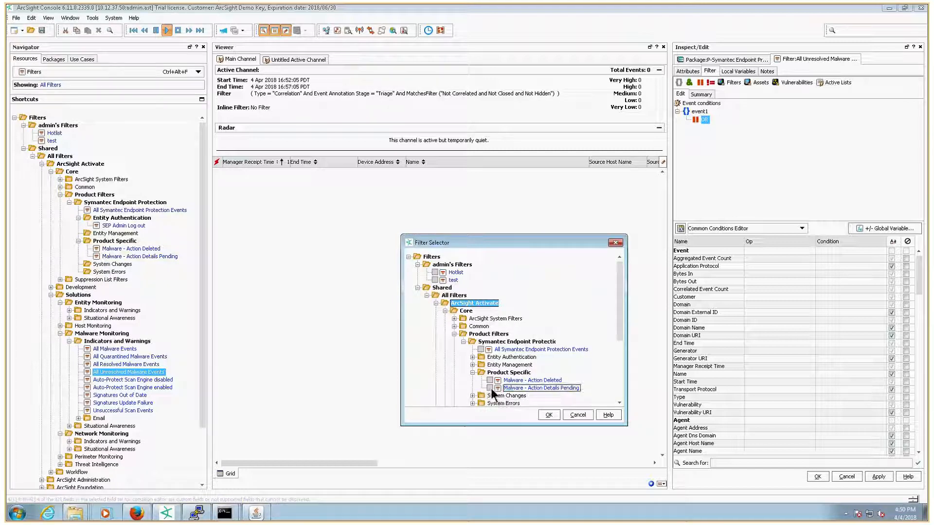
{"action": "left_click", "coordinate": [547, 415]}
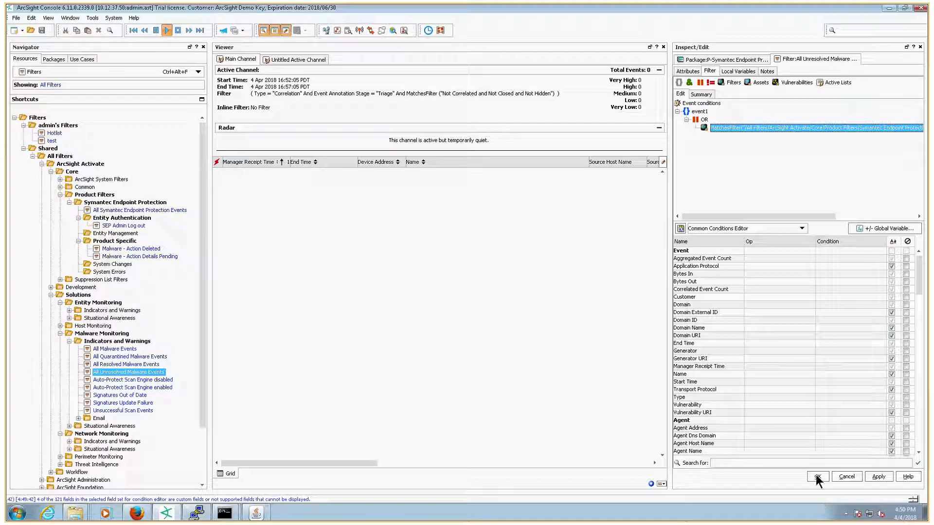
{"action": "left_click", "coordinate": [817, 476]}
Step: Create a new active channel named All Symantec Endpoint Protection Events in the Product Channels, Symantec Endpoint Protection group
{"action": "left_click", "coordinate": [280, 60]}
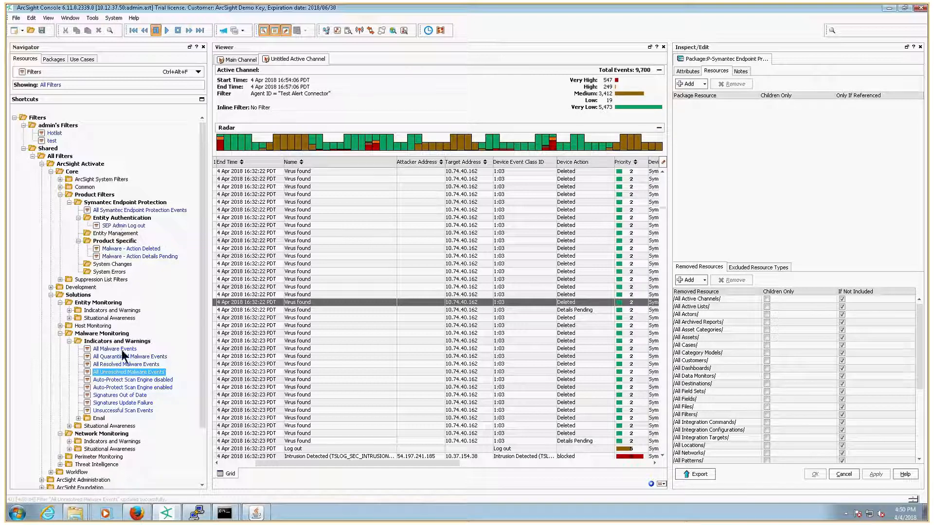
{"action": "left_click", "coordinate": [74, 69]}
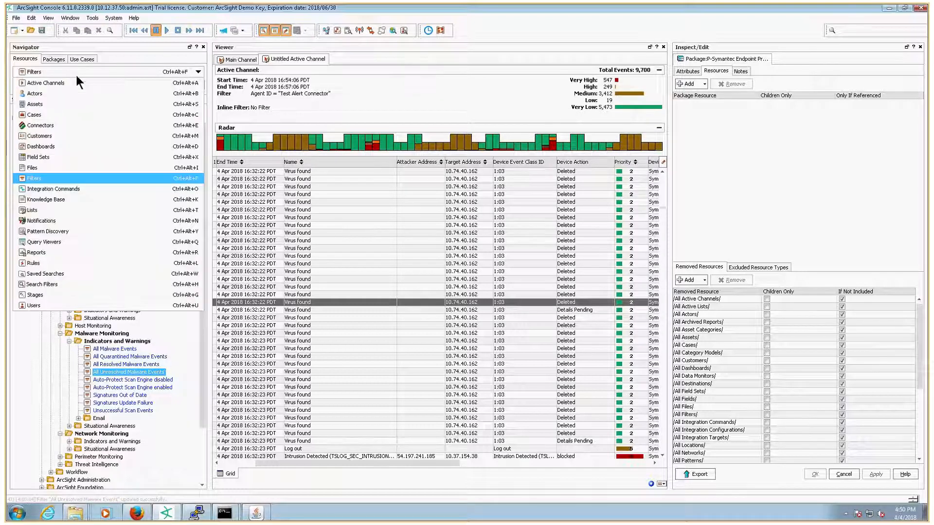
{"action": "left_click", "coordinate": [68, 80]}
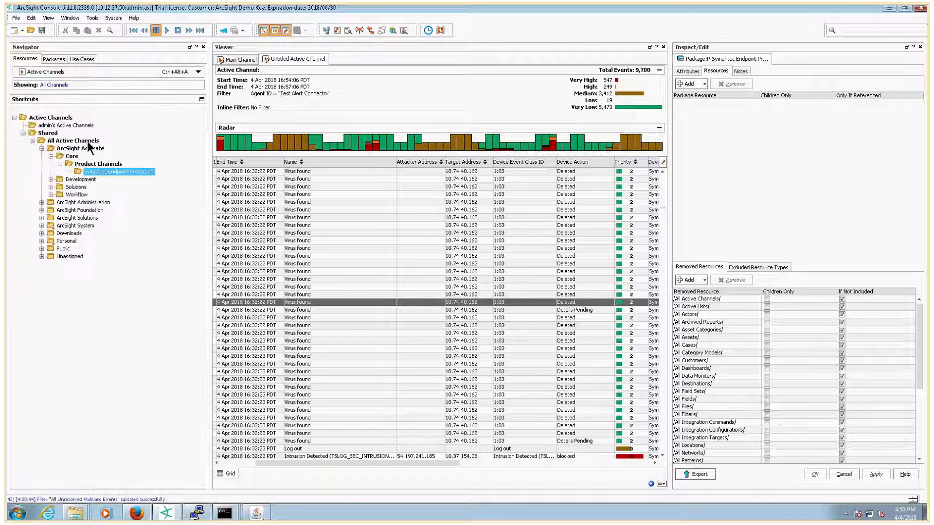
{"action": "right_click", "coordinate": [127, 171]}
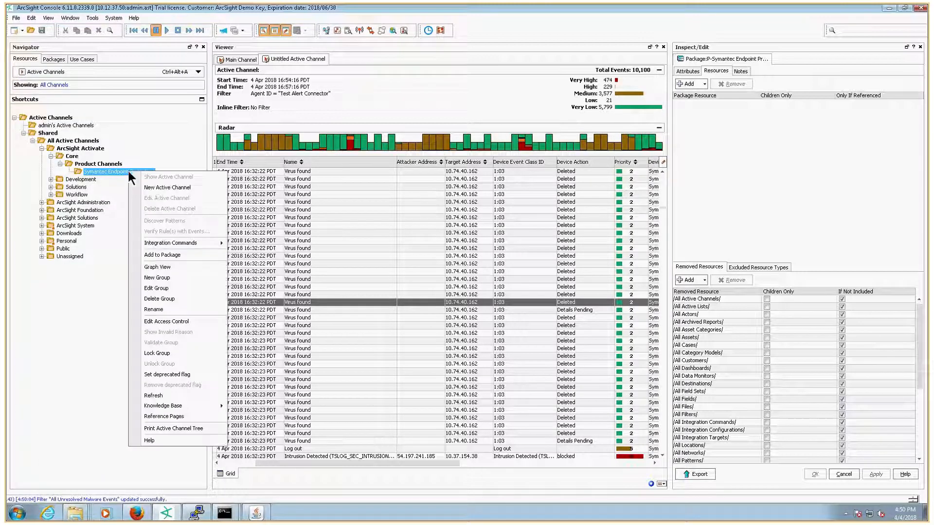
{"action": "left_click", "coordinate": [153, 189]}
{"action": "type", "text": "All"}
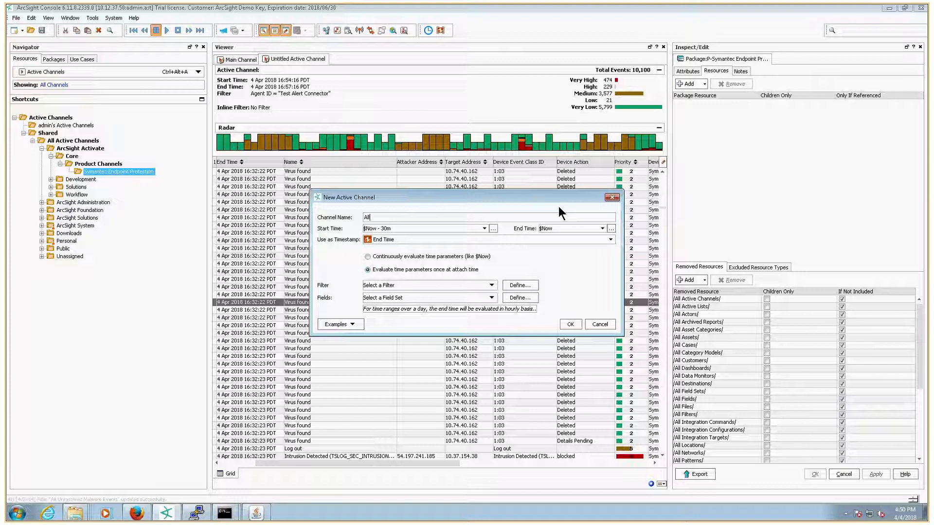
{"action": "type", "text": " Symantec "}
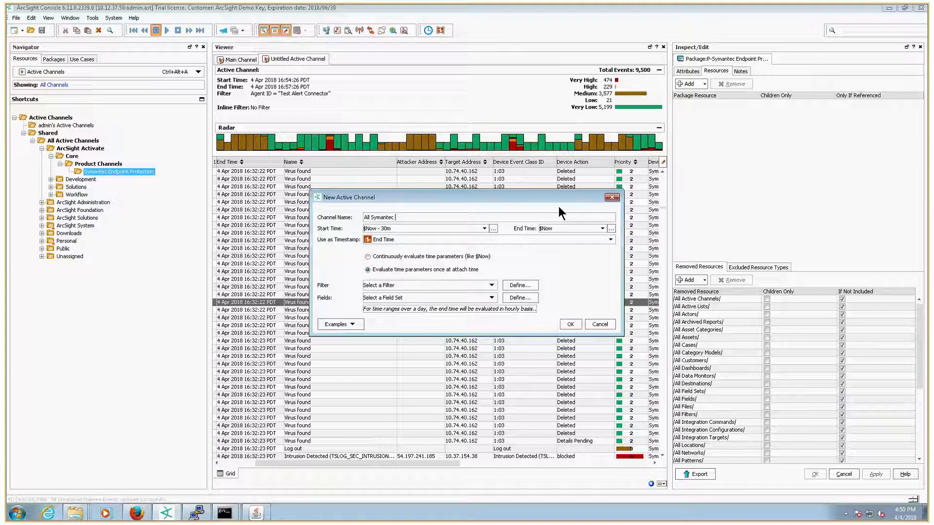
{"action": "type", "text": "Endpoint P"}
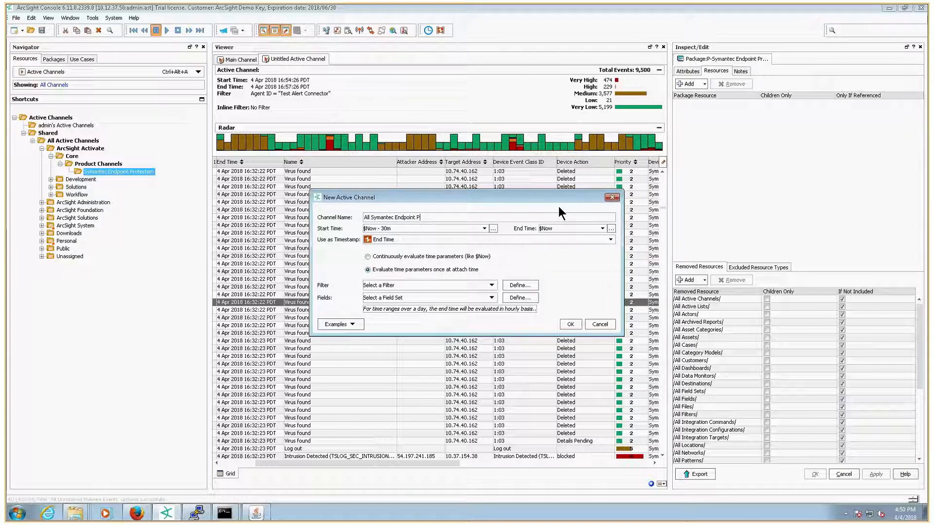
{"action": "type", "text": "rotection Eve"}
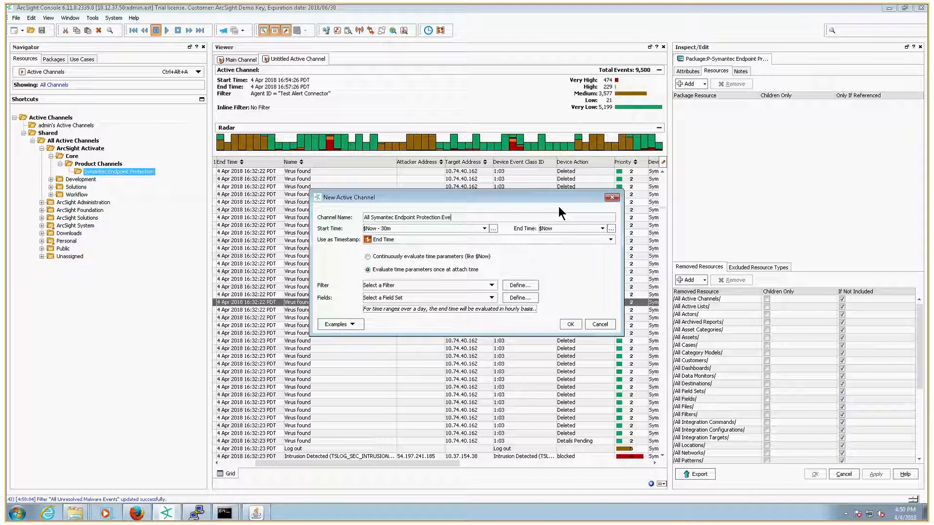
{"action": "type", "text": "nts"}
Step: Set the channel to evaluate time continuously from $Now - 1h using the All Symantec Endpoint Protection Events filter, and save it
{"action": "left_click", "coordinate": [411, 256]}
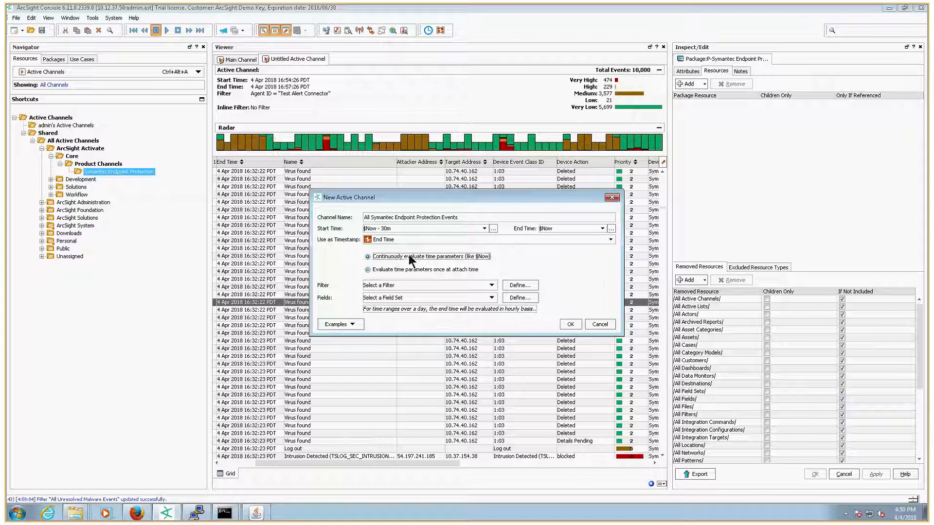
{"action": "left_click", "coordinate": [484, 228]}
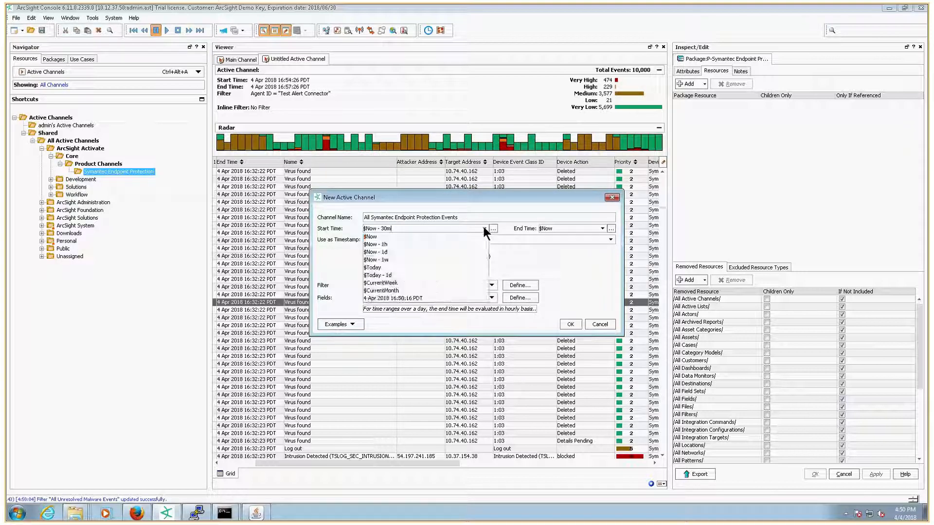
{"action": "left_click", "coordinate": [375, 244]}
{"action": "left_click", "coordinate": [491, 285]}
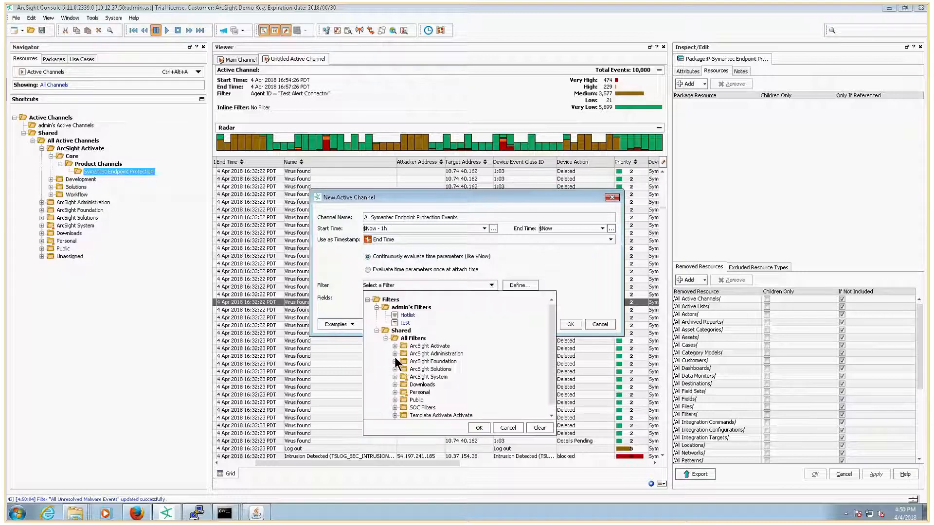
{"action": "left_click", "coordinate": [395, 345]}
{"action": "left_click", "coordinate": [404, 354]}
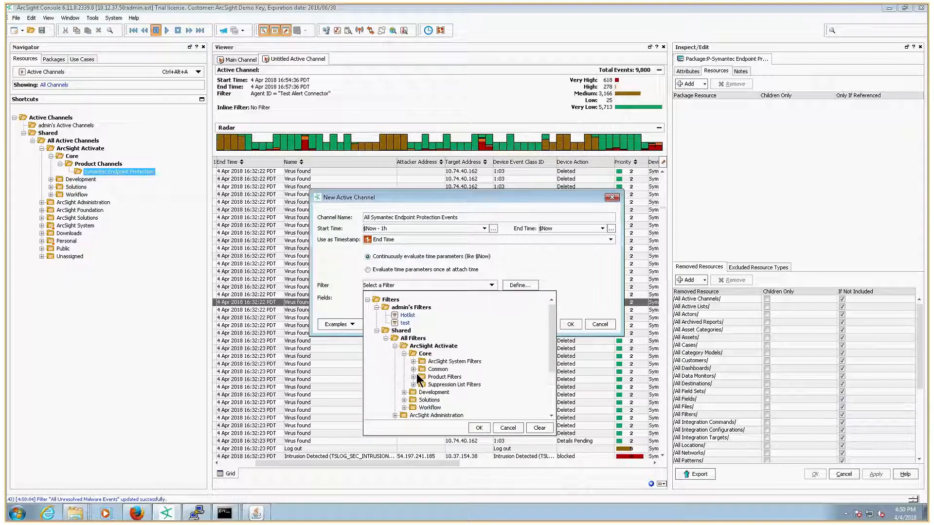
{"action": "left_click", "coordinate": [413, 377]}
{"action": "left_click", "coordinate": [422, 385]}
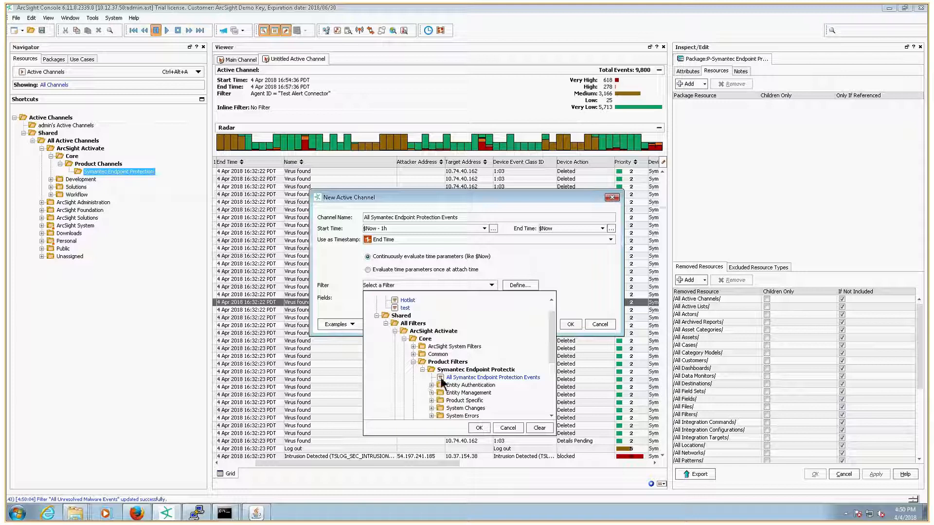
{"action": "left_click", "coordinate": [491, 378]}
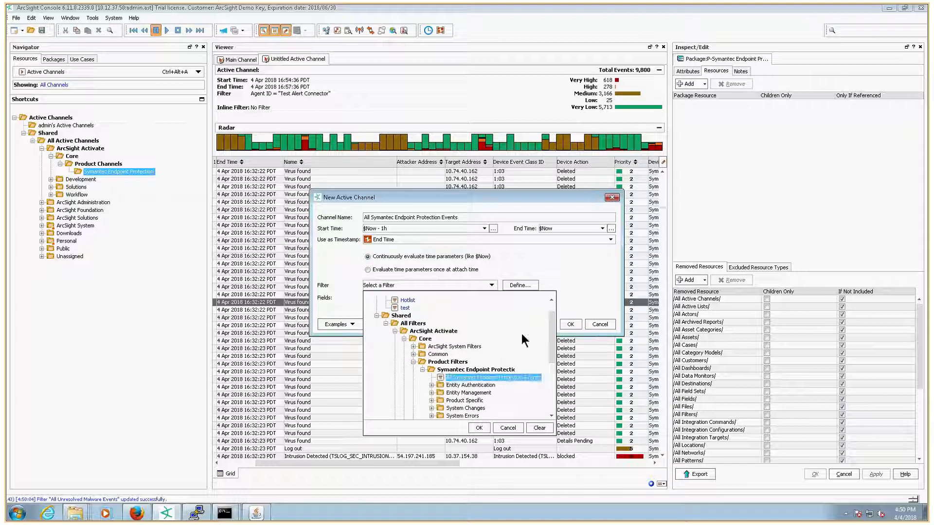
{"action": "left_click", "coordinate": [477, 428]}
{"action": "left_click", "coordinate": [565, 324]}
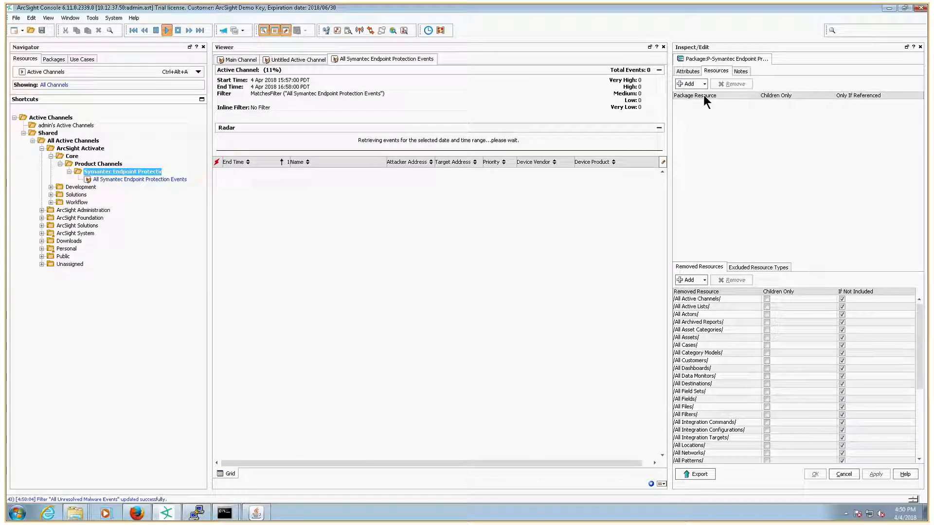
Step: Add the Symantec Endpoint Protection active channel group under ArcSight Activate, Core, Product Channels to the package resources
{"action": "left_click_drag", "start_coordinate": [668, 91], "coordinate": [582, 90]}
{"action": "left_click", "coordinate": [608, 84]}
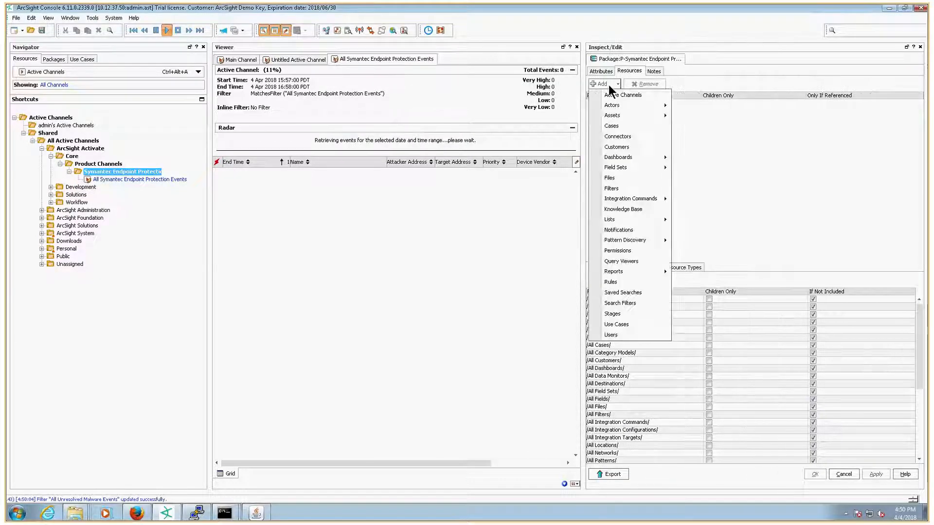
{"action": "left_click", "coordinate": [614, 93]}
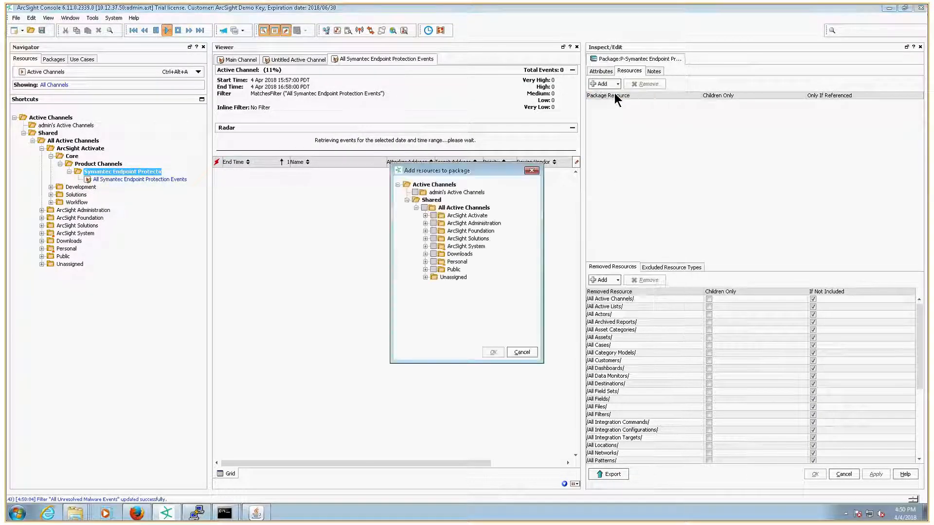
{"action": "left_click", "coordinate": [425, 215]}
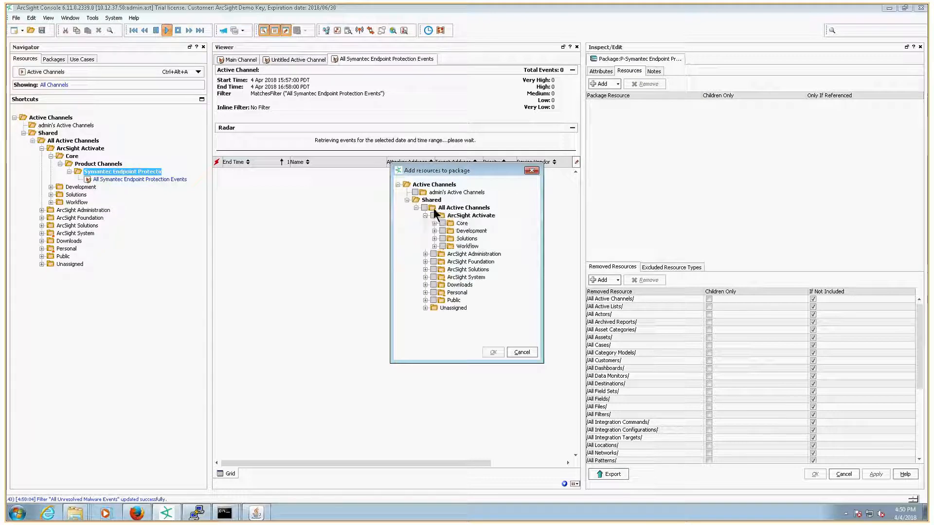
{"action": "left_click", "coordinate": [436, 223]}
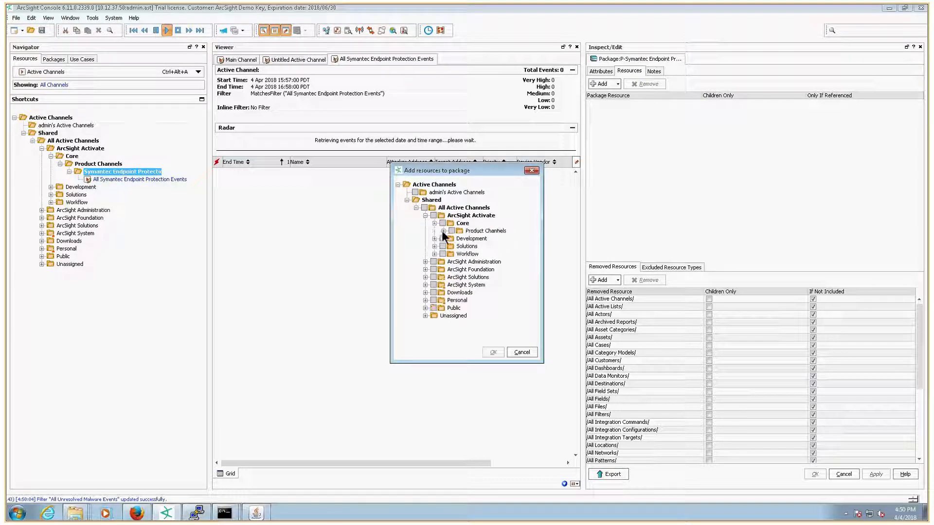
{"action": "left_click", "coordinate": [443, 231]}
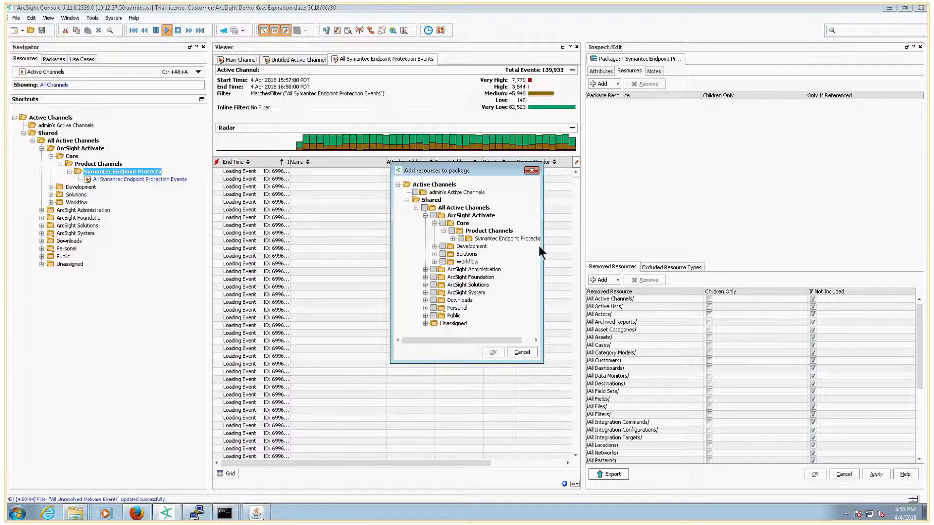
{"action": "left_click_drag", "start_coordinate": [540, 246], "coordinate": [621, 247]}
{"action": "left_click", "coordinate": [509, 238]}
{"action": "left_click", "coordinate": [461, 238]}
{"action": "left_click", "coordinate": [572, 352]}
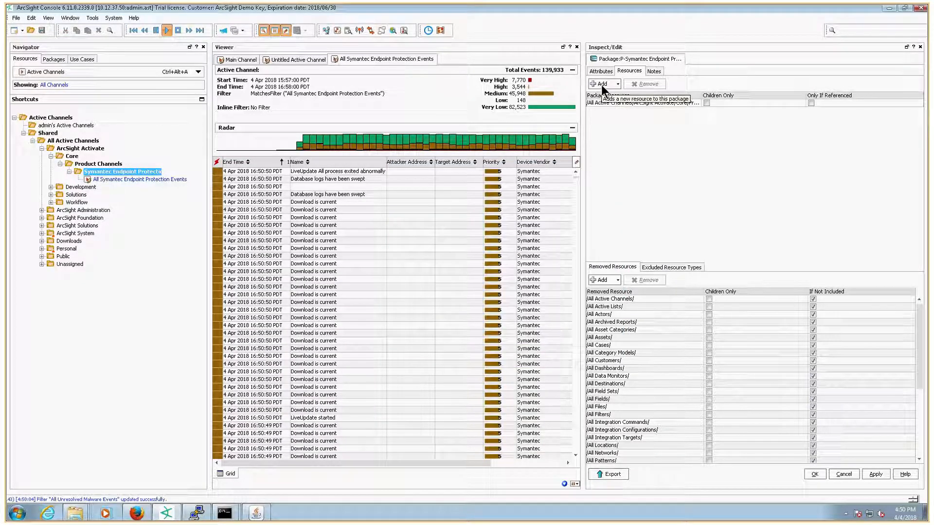
Step: Add the Symantec Endpoint Protection filter group under ArcSight Activate, Core, Product Filters to the package resources
{"action": "left_click", "coordinate": [601, 84]}
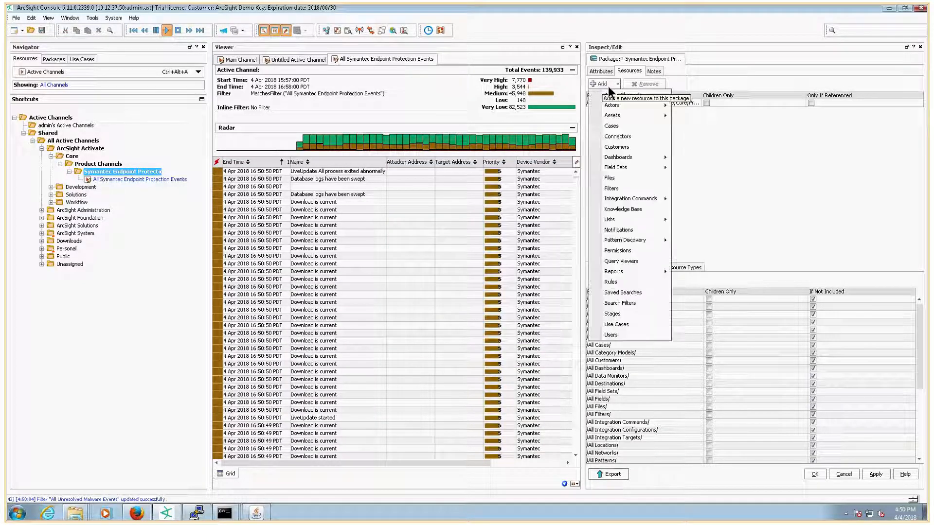
{"action": "left_click", "coordinate": [613, 189]}
{"action": "left_click", "coordinate": [425, 231]}
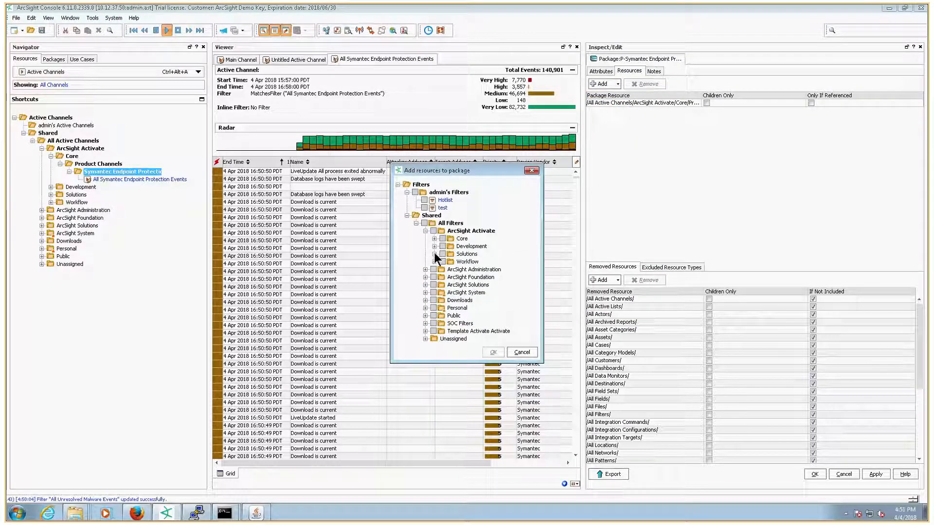
{"action": "left_click", "coordinate": [434, 239]}
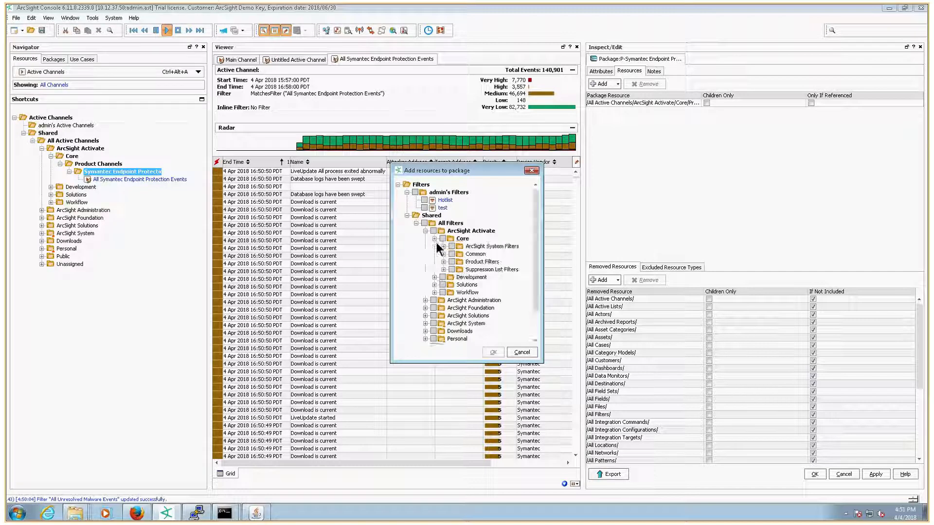
{"action": "left_click", "coordinate": [443, 262]}
{"action": "left_click", "coordinate": [452, 269]}
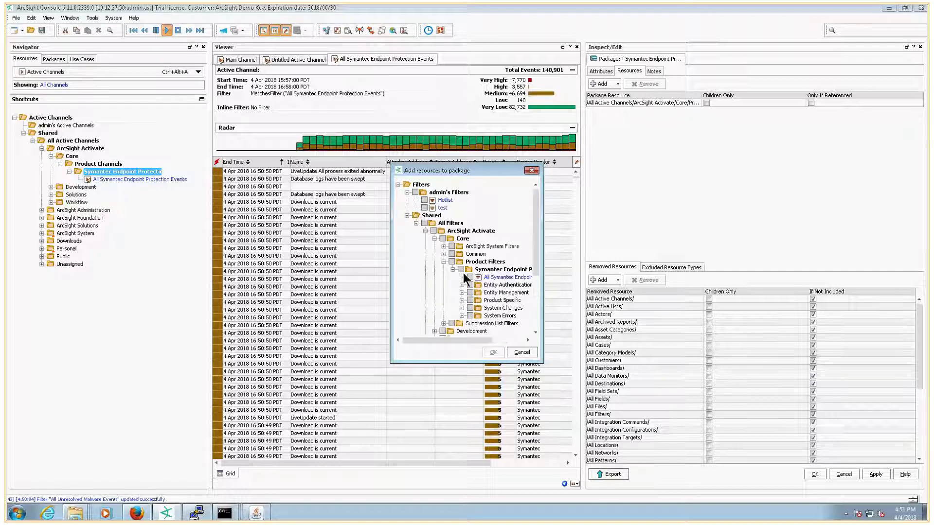
{"action": "left_click_drag", "start_coordinate": [542, 286], "coordinate": [625, 287]}
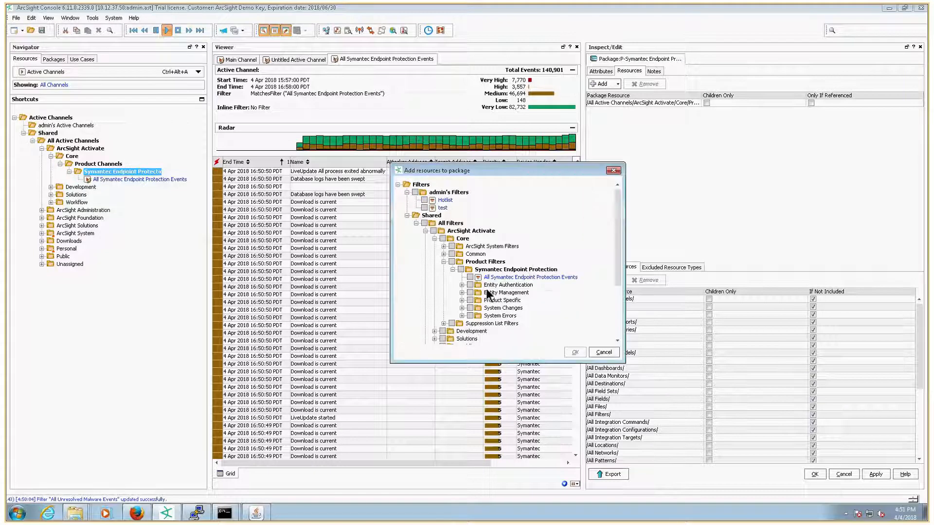
{"action": "left_click", "coordinate": [462, 300]}
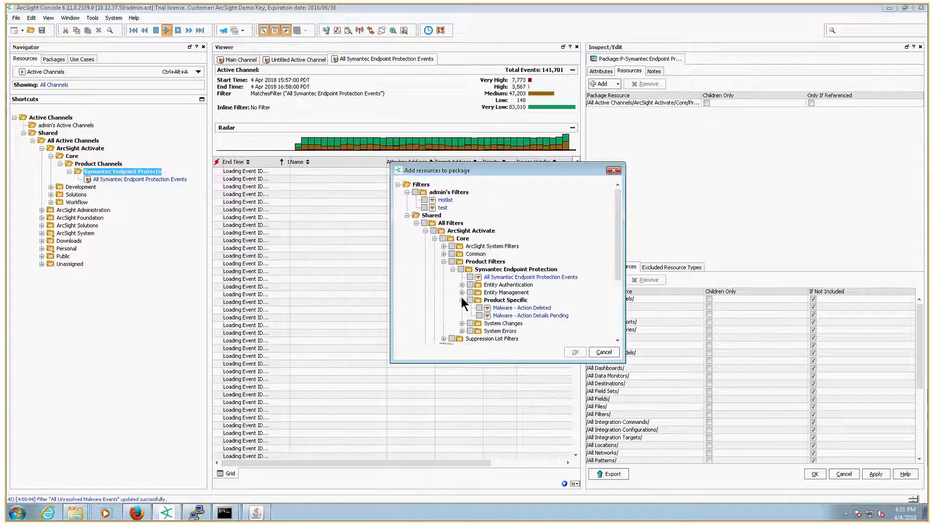
{"action": "left_click", "coordinate": [460, 269]}
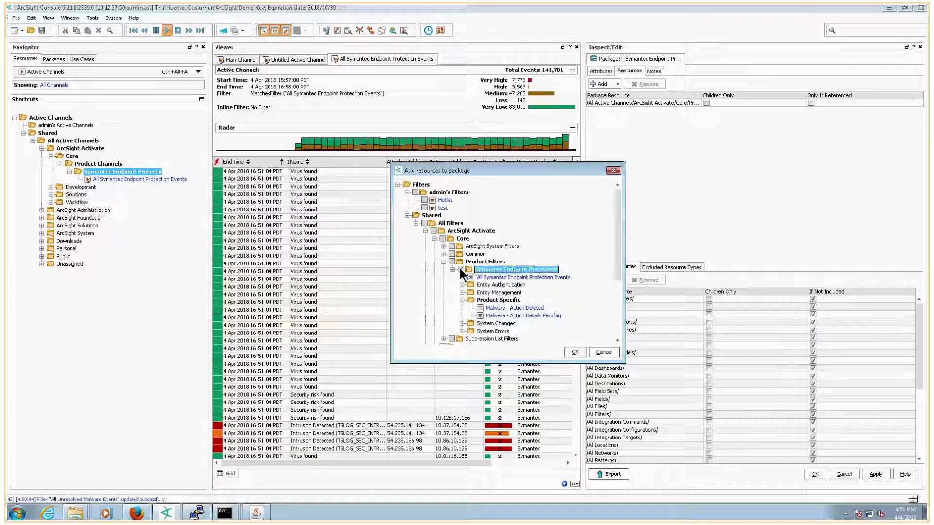
{"action": "left_click", "coordinate": [574, 352]}
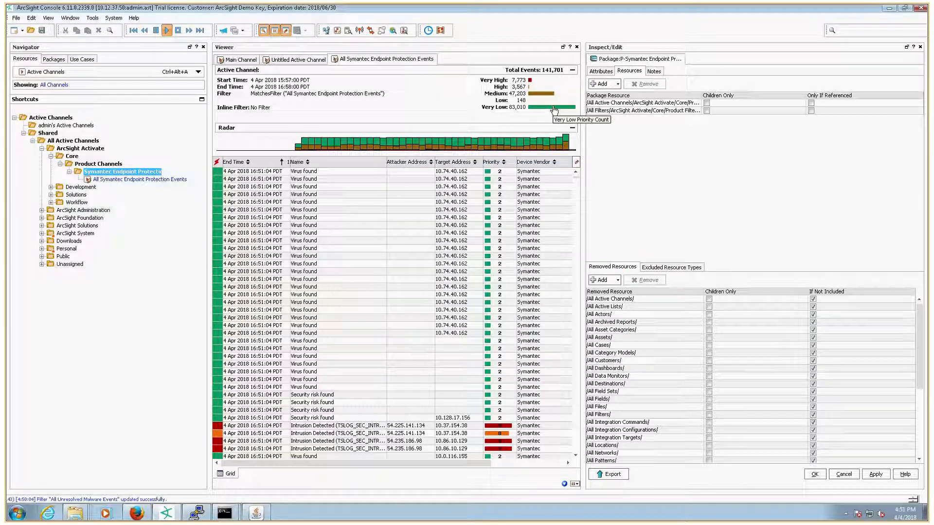
Step: Apply and save the resource additions to the P-Symantec Endpoint Protection package
{"action": "left_click_drag", "start_coordinate": [701, 99], "coordinate": [794, 99]}
{"action": "left_click", "coordinate": [231, 58]}
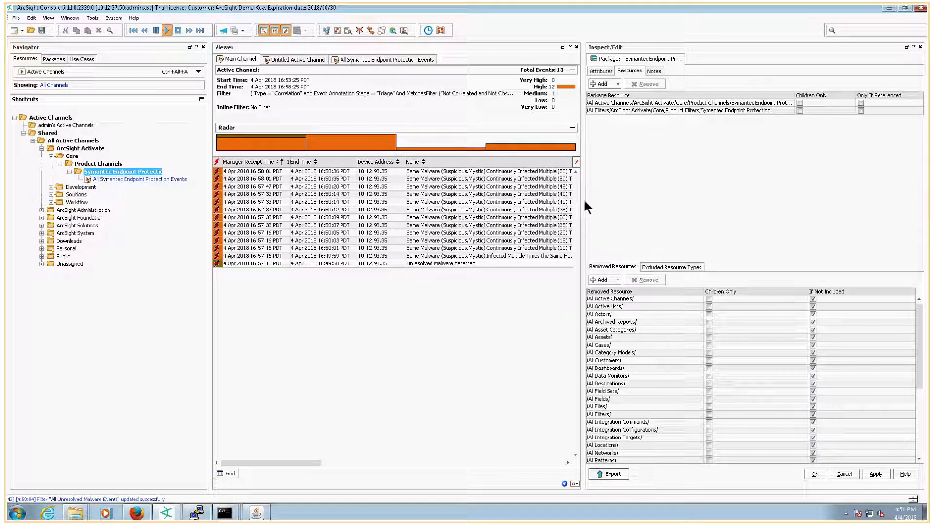
{"action": "left_click_drag", "start_coordinate": [584, 203], "coordinate": [700, 202]}
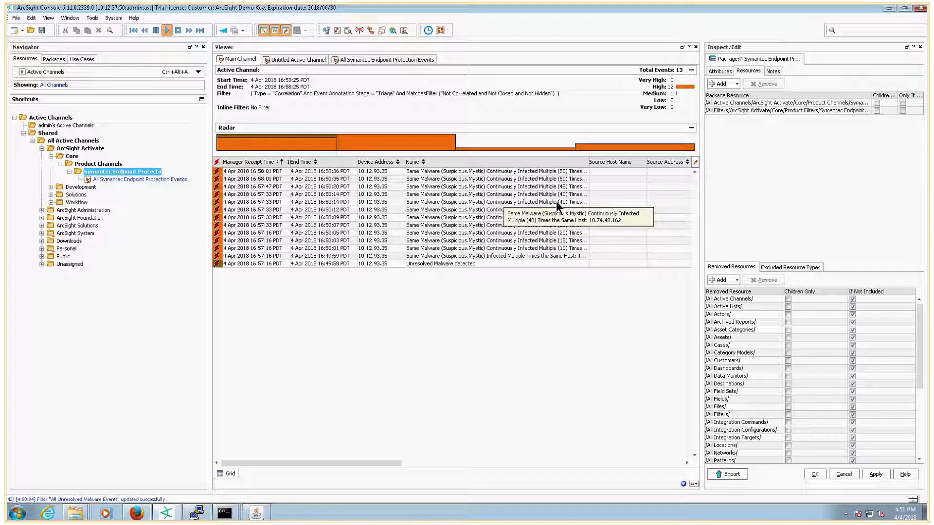
{"action": "left_click_drag", "start_coordinate": [702, 201], "coordinate": [520, 201]}
{"action": "left_click", "coordinate": [876, 474]}
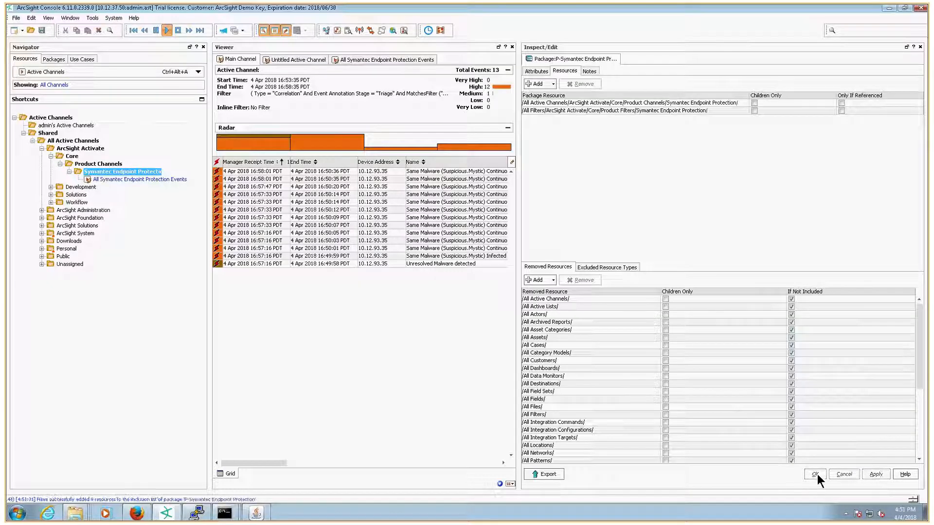
{"action": "left_click", "coordinate": [817, 474]}
Step: Move the P-Symantec Endpoint Protection package from admin's Packages into the Shared ArcSight Activate packages folder
{"action": "left_click", "coordinate": [43, 60]}
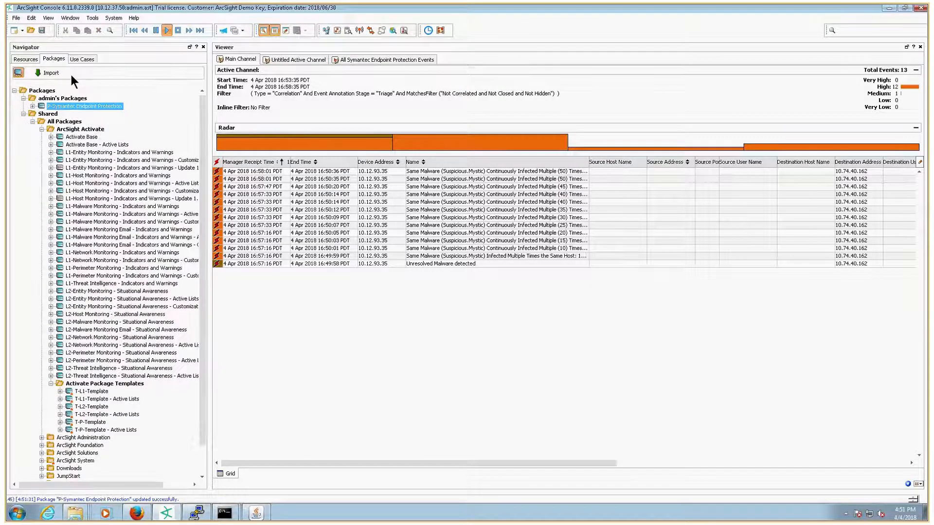
{"action": "left_click_drag", "start_coordinate": [110, 118], "coordinate": [84, 128]}
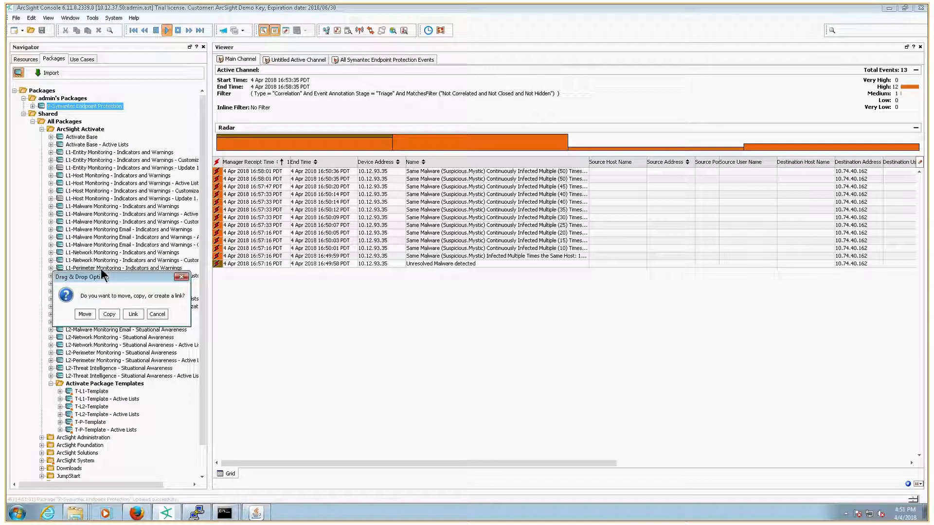
{"action": "left_click", "coordinate": [84, 313]}
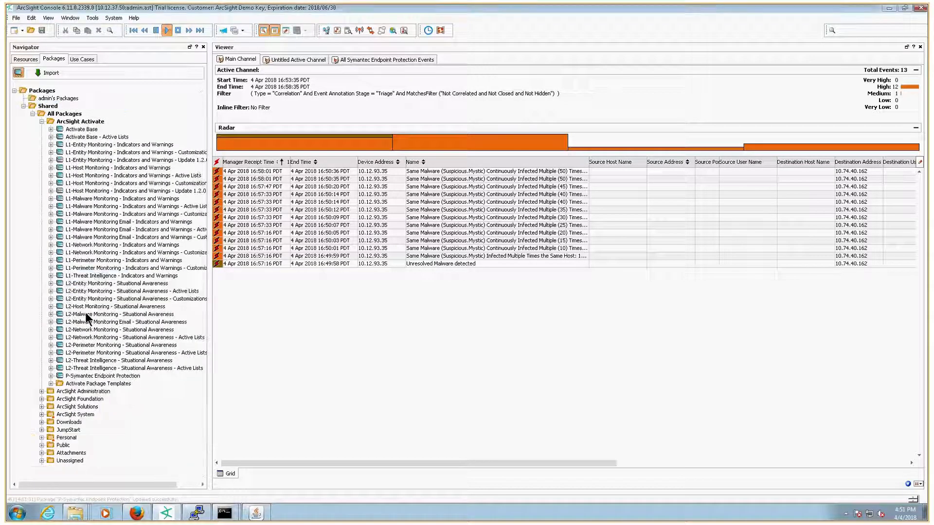
Step: Compare the package's archive with its current contents and review the listed resource changes
{"action": "right_click", "coordinate": [107, 376]}
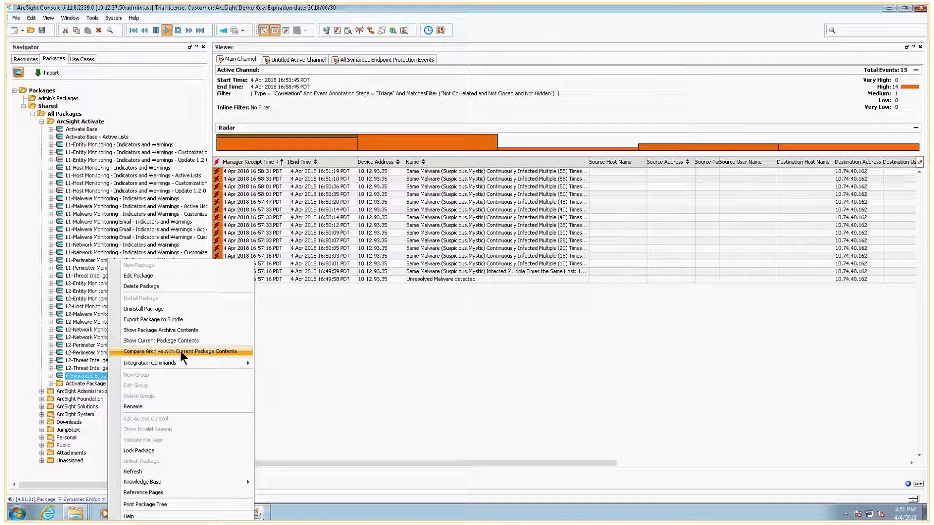
{"action": "left_click", "coordinate": [213, 351]}
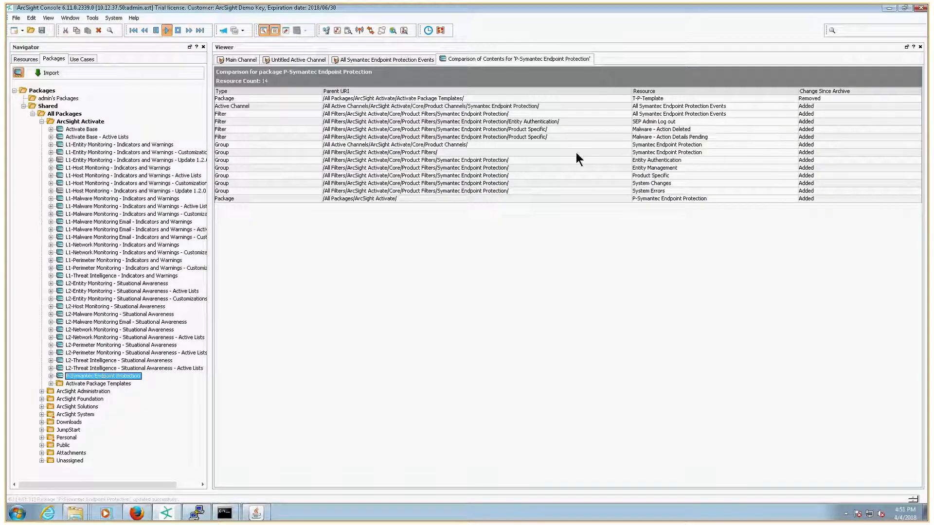
{"action": "left_click", "coordinate": [232, 106]}
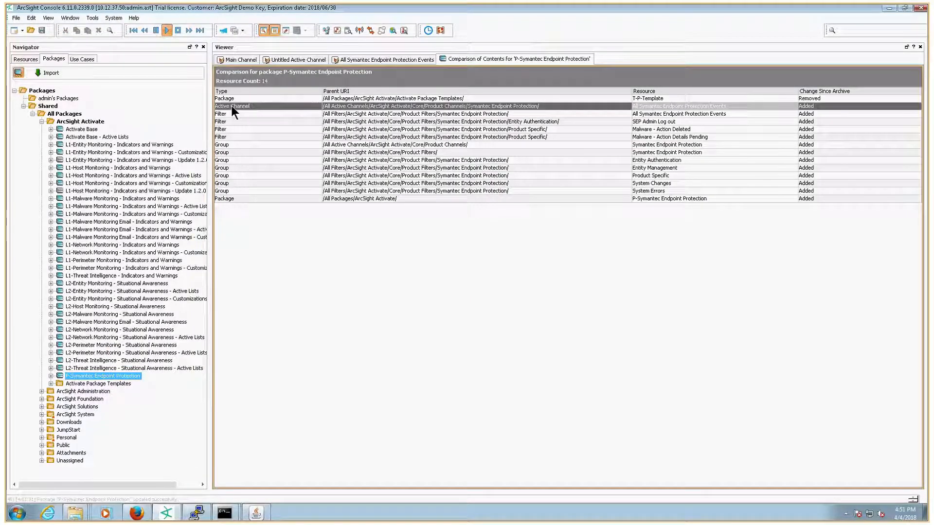
{"action": "left_click_drag", "start_coordinate": [228, 109], "coordinate": [228, 141]}
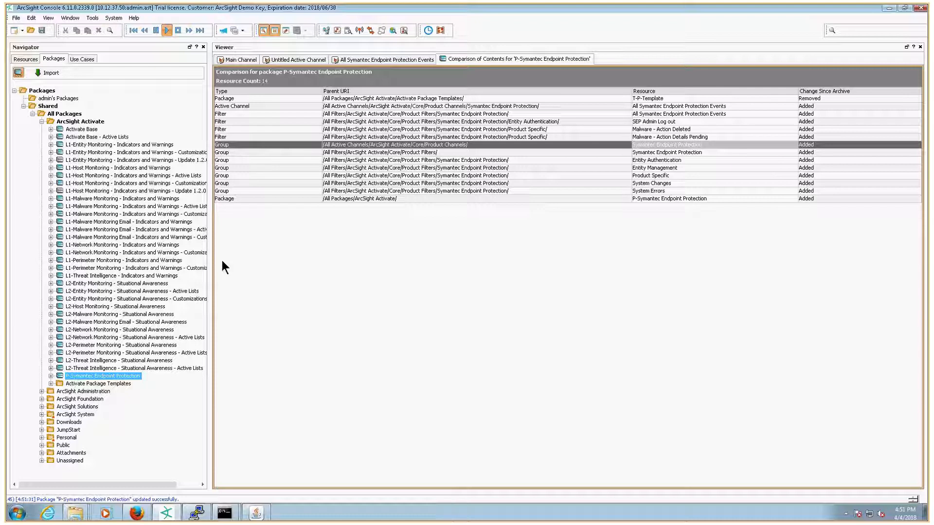
Step: Export the package to the bundle file P-Symantec_Endpoint_Protection_1.0.0.0.arb in the ArcSight_Activate_Templates_2.1.0.0 folder
{"action": "right_click", "coordinate": [93, 378]}
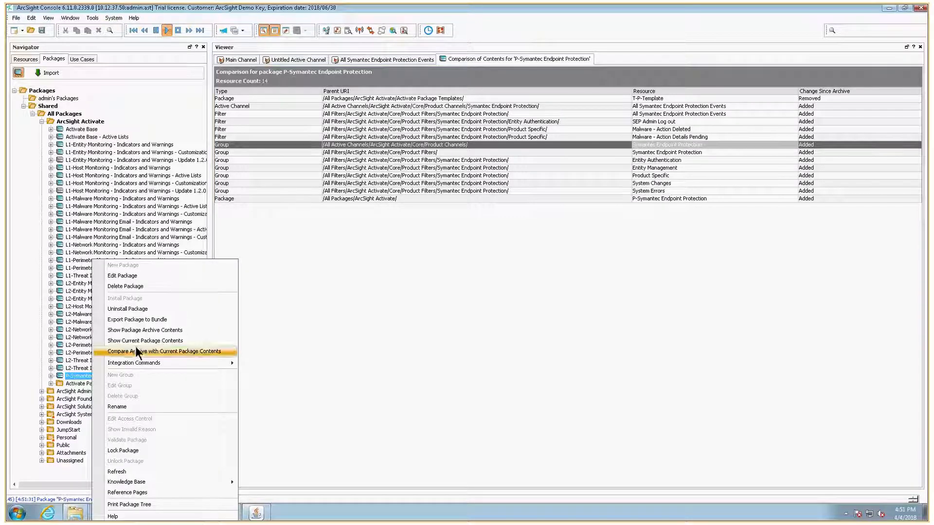
{"action": "left_click", "coordinate": [136, 320]}
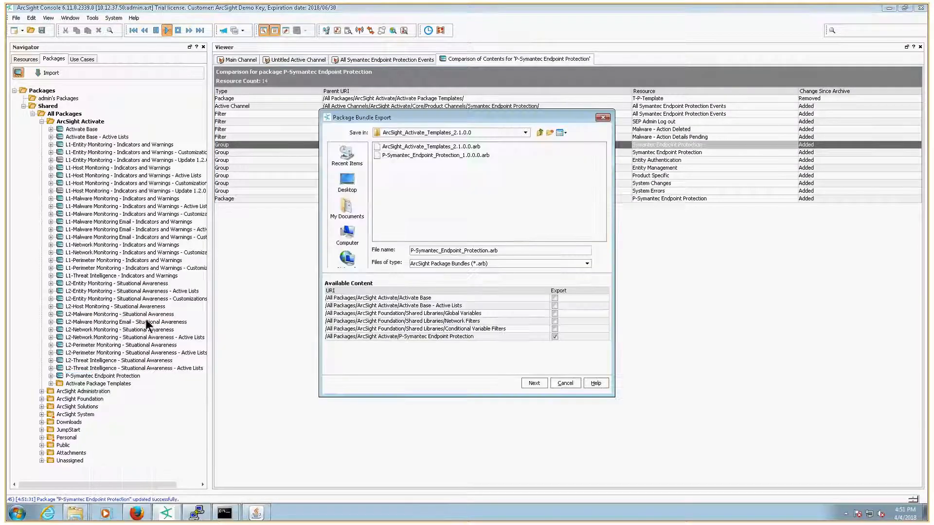
{"action": "left_click", "coordinate": [470, 156]}
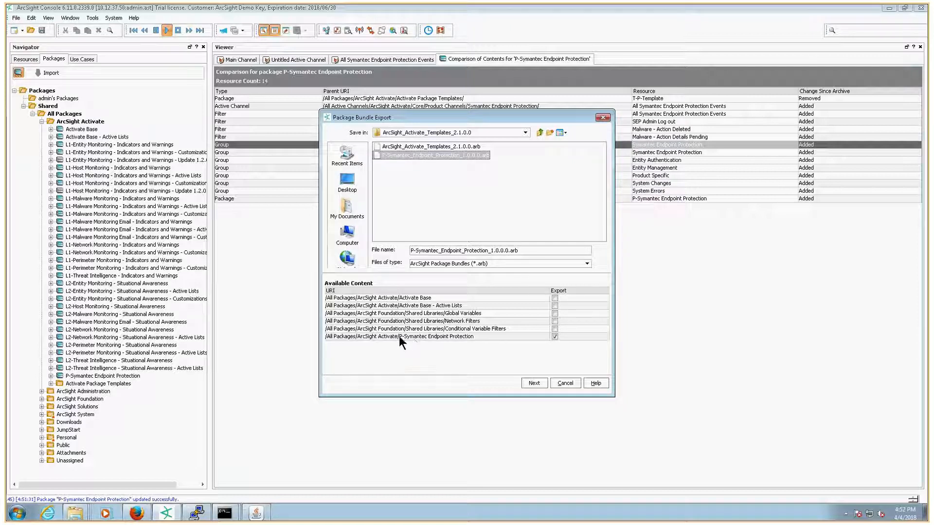
{"action": "left_click", "coordinate": [534, 384]}
{"action": "left_click", "coordinate": [456, 270]}
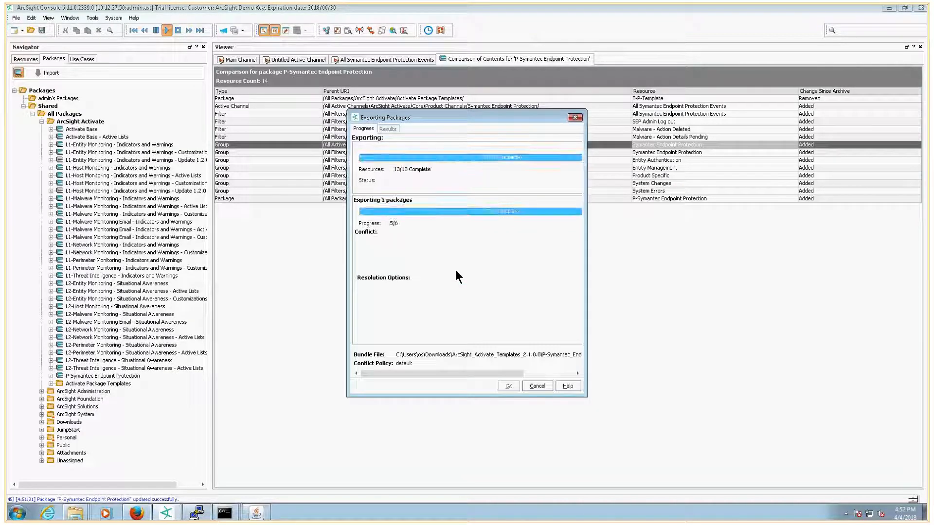
{"action": "left_click", "coordinate": [506, 385]}
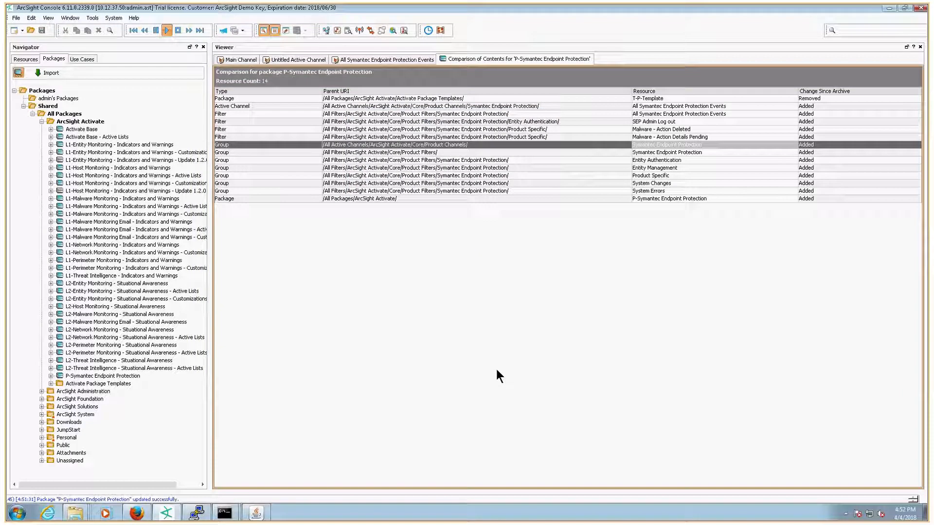
Step: Close the package comparison tab and switch back to the Main Channel
{"action": "right_click", "coordinate": [531, 58]}
{"action": "left_click", "coordinate": [553, 74]}
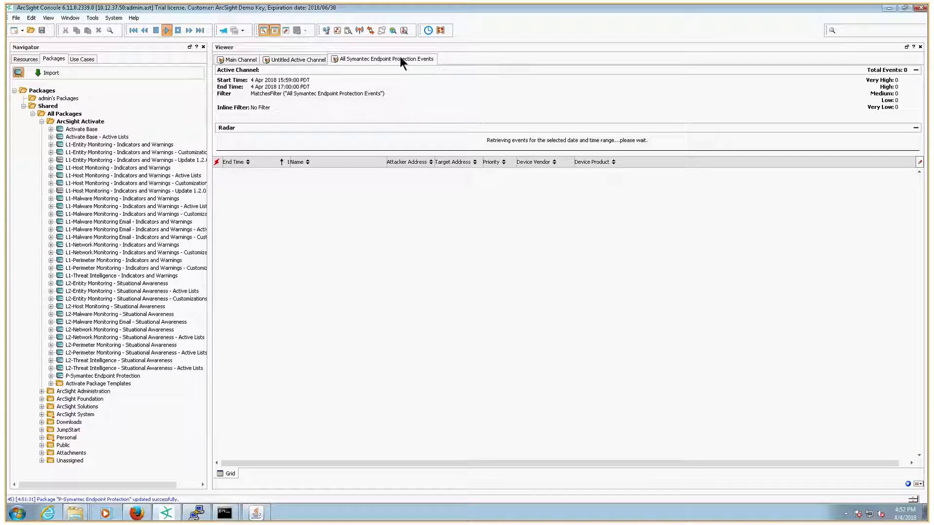
{"action": "left_click", "coordinate": [296, 58]}
{"action": "left_click", "coordinate": [241, 59]}
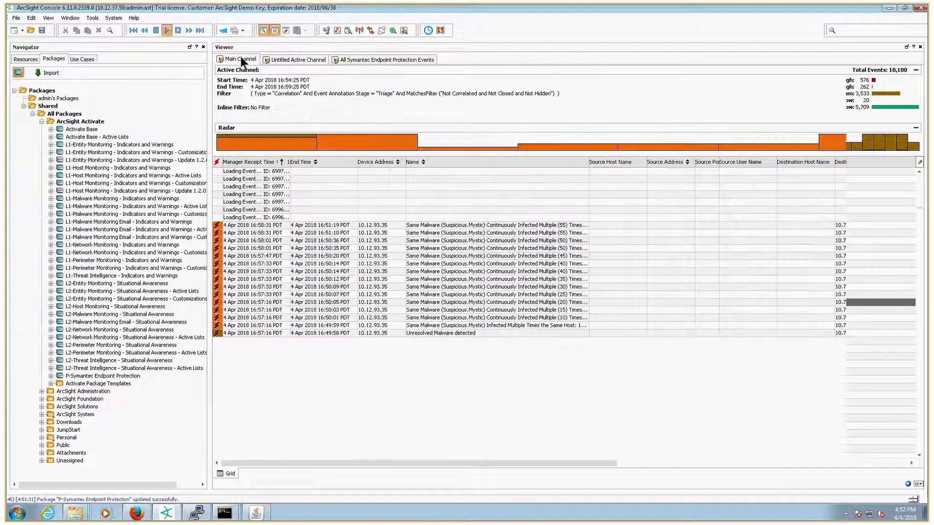